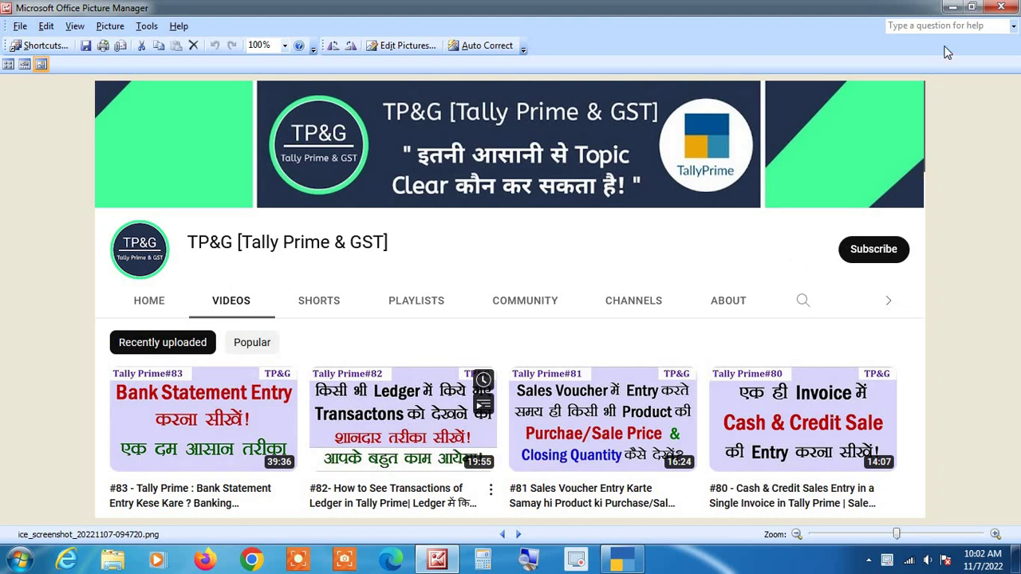
Step: Switch from Picture Manager to TallyPrime and open the Display More Reports menu for Sumit Traders
{"action": "left_click", "coordinate": [951, 9]}
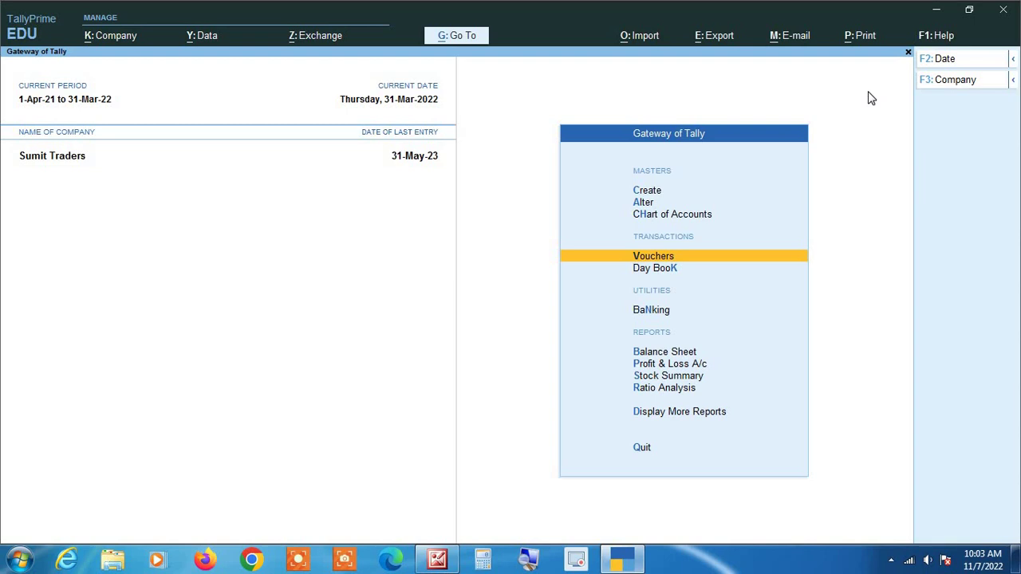
{"action": "key", "text": "Down"}
{"action": "key", "text": "Down"}
{"action": "key", "text": "Down"}
{"action": "key", "text": "Down"}
{"action": "key", "text": "Down"}
{"action": "key", "text": "Down"}
{"action": "key", "text": "Down"}
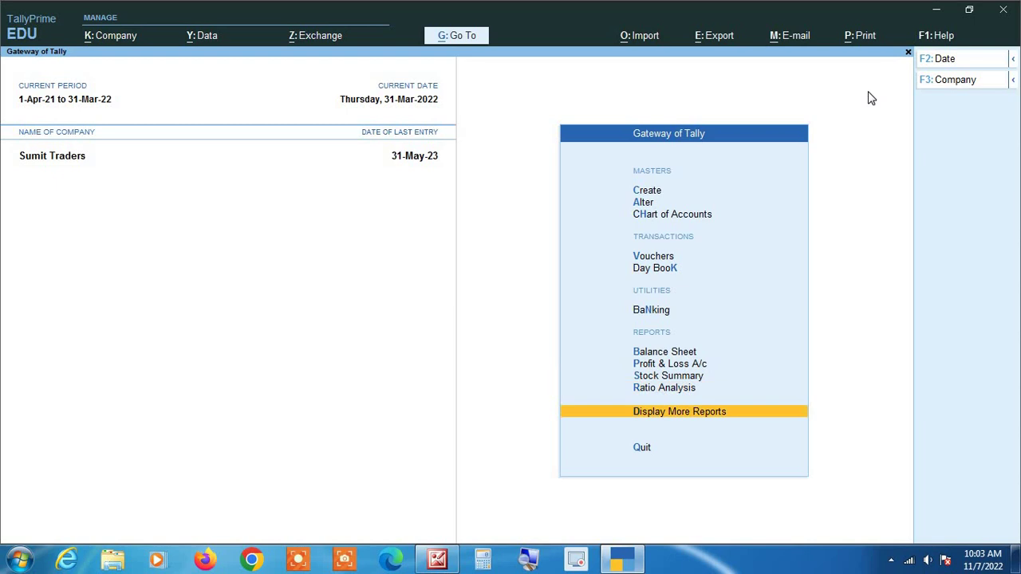
{"action": "key", "text": "Return"}
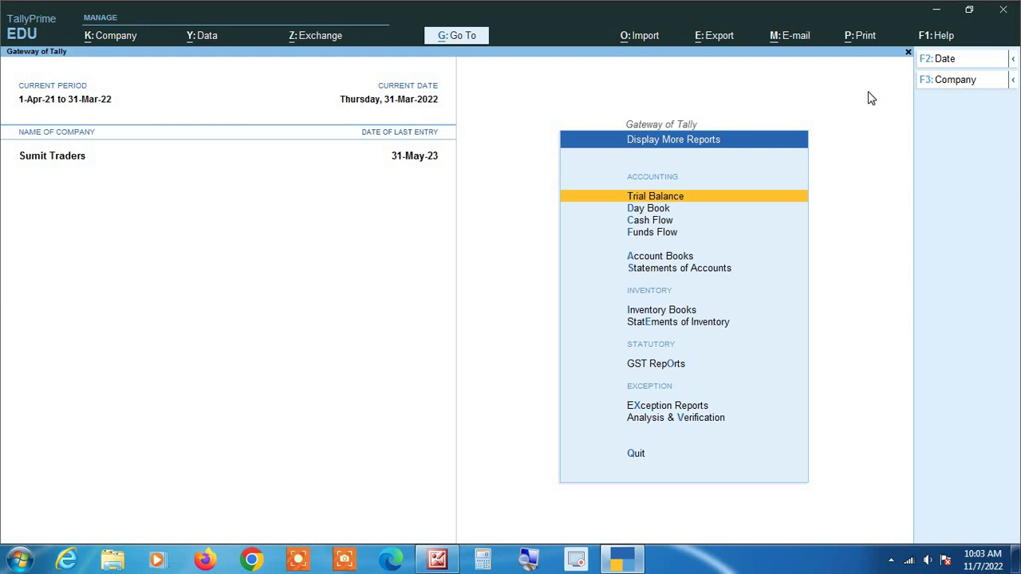
Step: Open the Account Books list from the accounting reports
{"action": "key", "text": "Down"}
{"action": "key", "text": "Down"}
{"action": "key", "text": "Down"}
{"action": "key", "text": "Down"}
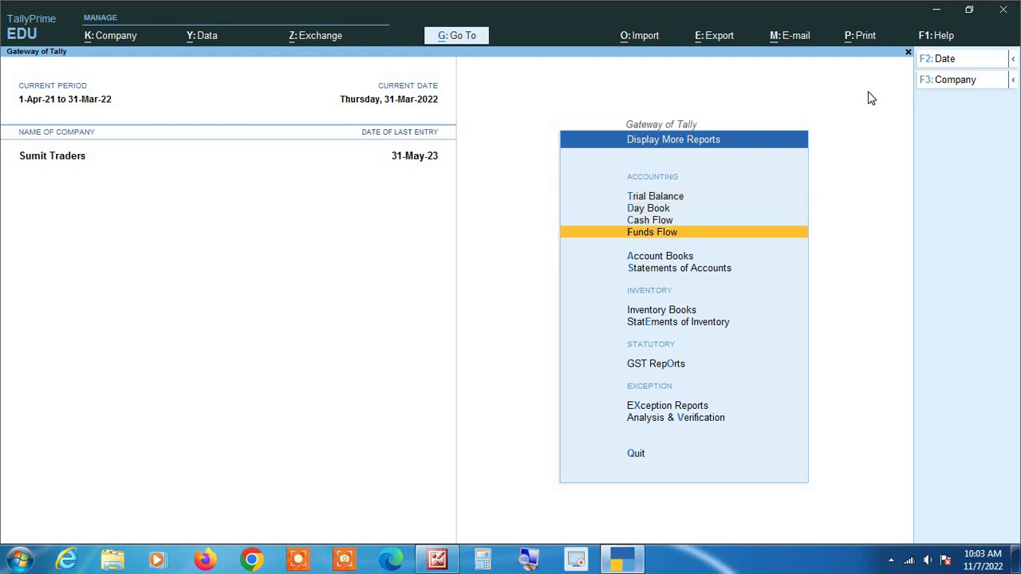
{"action": "key", "text": "Return"}
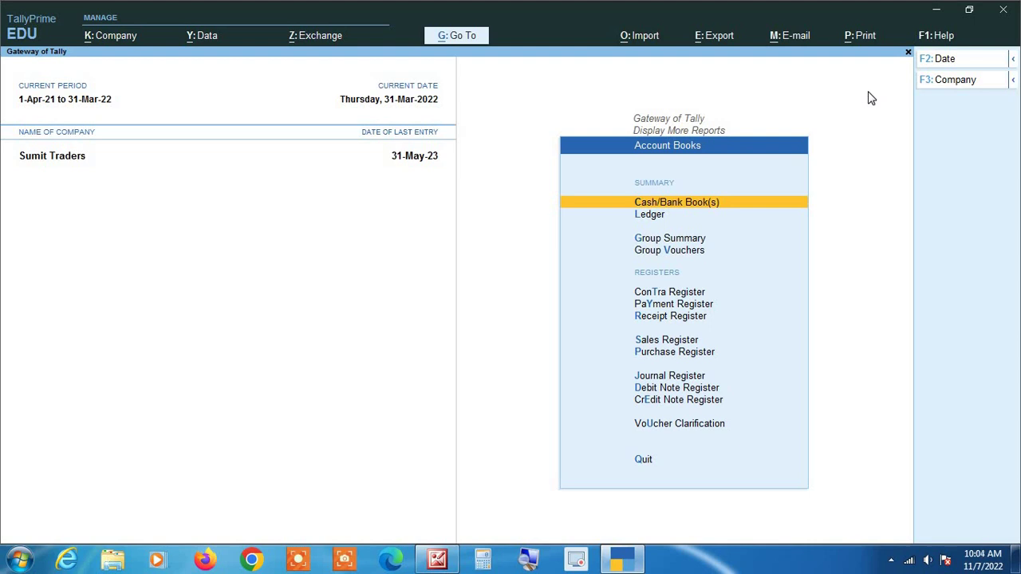
Step: Open the Sales Register from the account books' registers
{"action": "key", "text": "Down"}
{"action": "key", "text": "Down"}
{"action": "key", "text": "Down"}
{"action": "key", "text": "Down"}
{"action": "key", "text": "Down"}
{"action": "key", "text": "Down"}
{"action": "key", "text": "Down"}
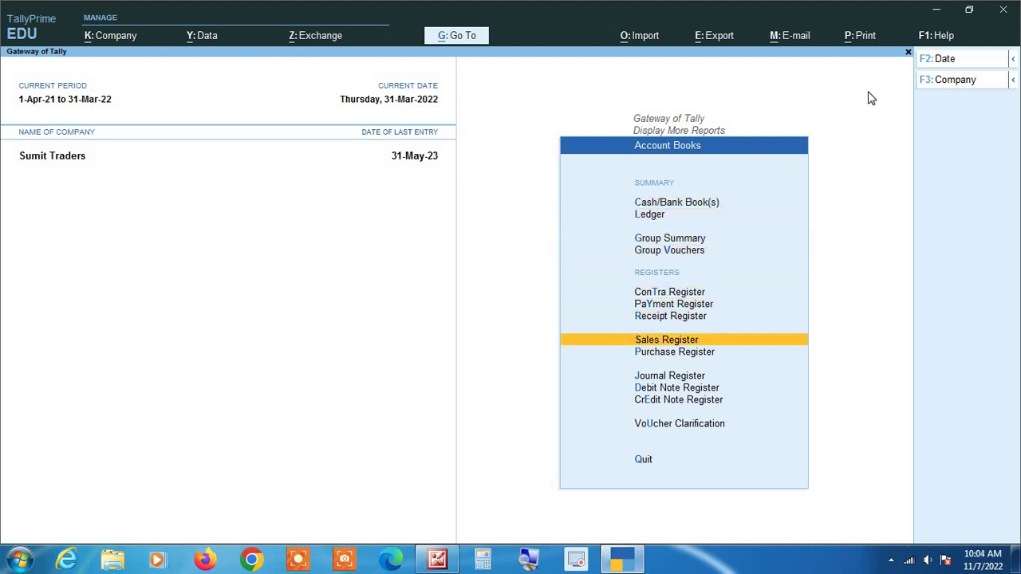
{"action": "key", "text": "Return"}
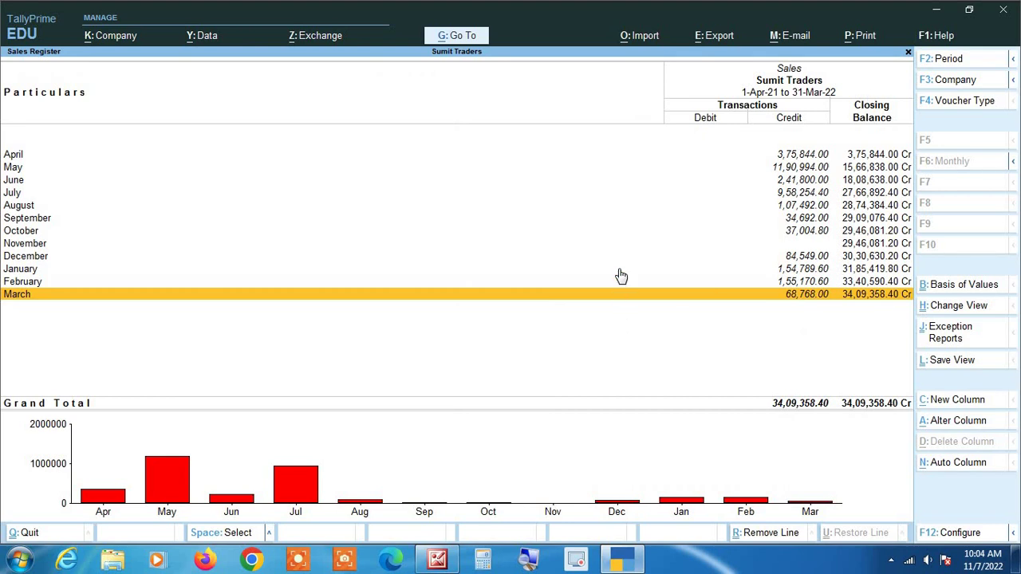
Step: Open April's list of sales vouchers from the monthly Sales Register
{"action": "key", "text": "Up"}
{"action": "key", "text": "Up"}
{"action": "key", "text": "Up"}
{"action": "key", "text": "Up"}
{"action": "key", "text": "Up"}
{"action": "key", "text": "Up"}
{"action": "key", "text": "Up"}
{"action": "key", "text": "Up"}
{"action": "key", "text": "Up"}
{"action": "key", "text": "Up"}
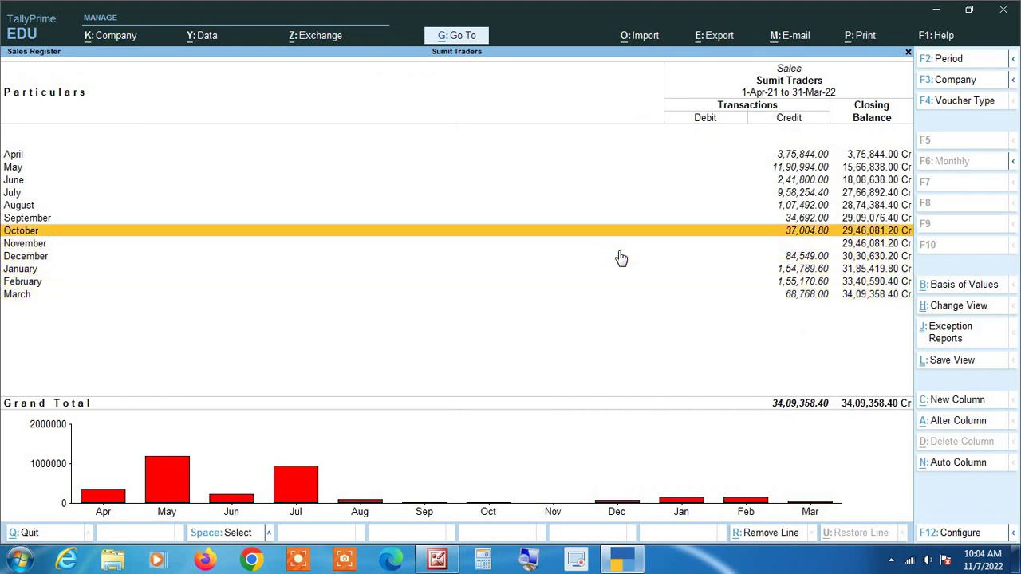
{"action": "key", "text": "Up"}
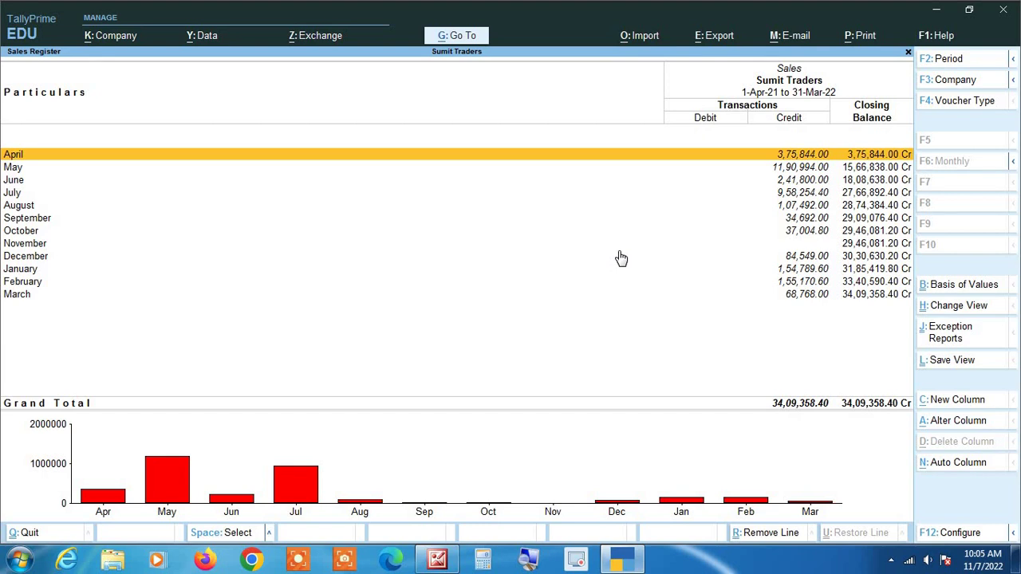
{"action": "key", "text": "Return"}
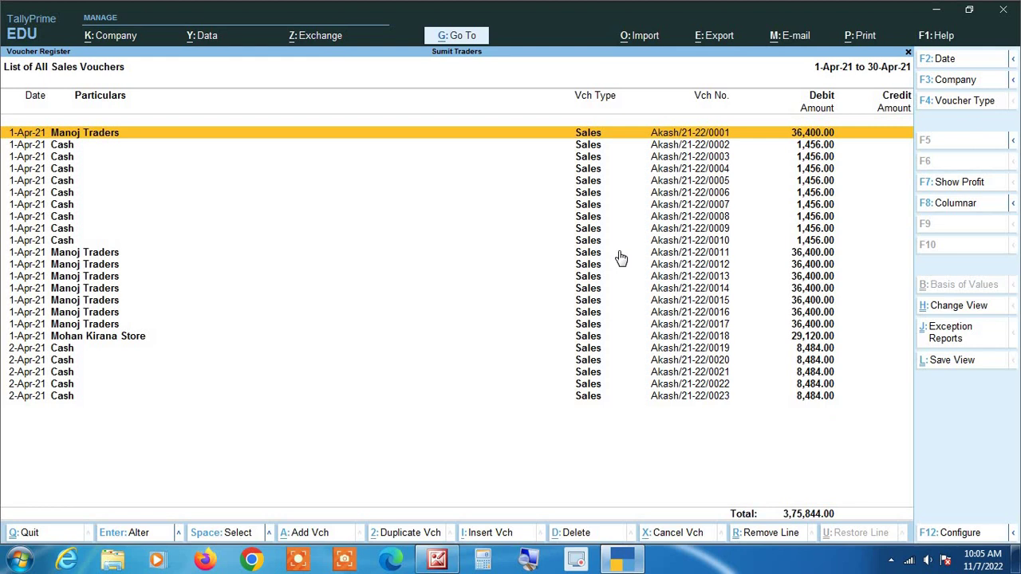
Step: Change the voucher list's period end to 31-12-2021, keeping the 1-4-2021 start date
{"action": "key", "text": "alt"}
{"action": "key", "text": "alt+F2"}
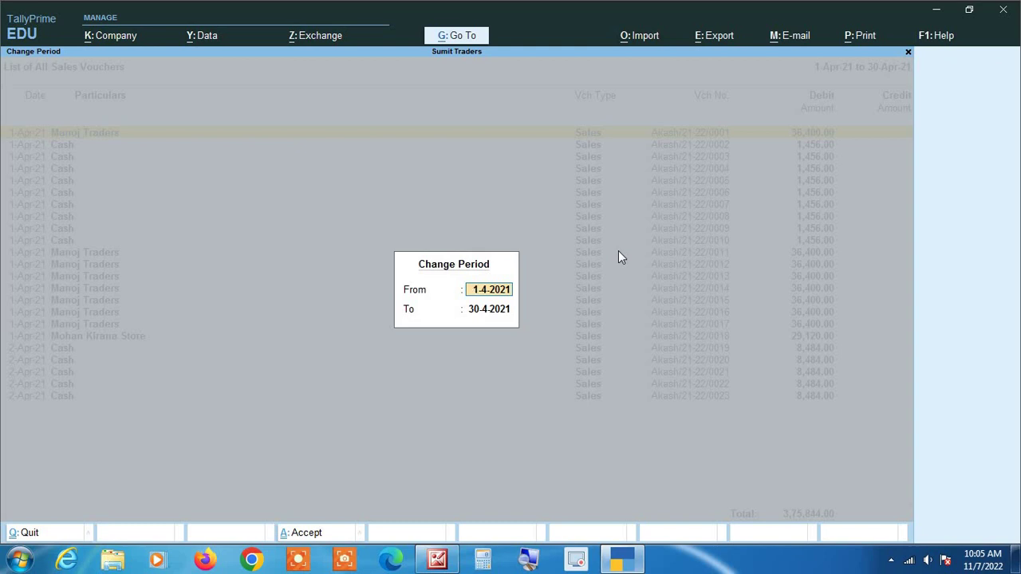
{"action": "key", "text": "Return"}
{"action": "type", "text": "3"}
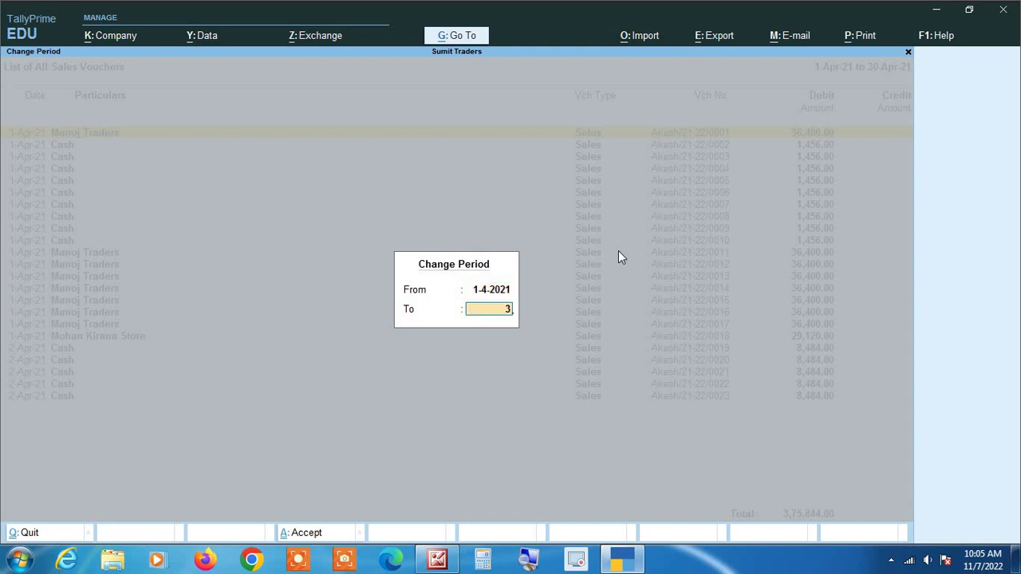
{"action": "type", "text": "1 12 2021"}
{"action": "key", "text": "Return"}
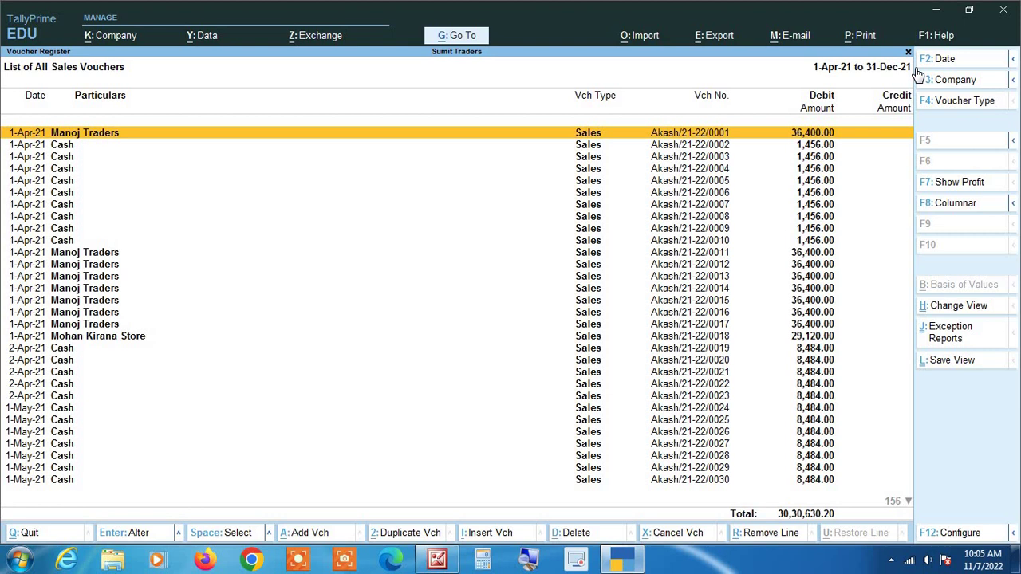
Step: Examine the sales vouchers from April to September 2021, checking their dates, parties, voucher numbers and amounts
{"action": "key", "text": "Down"}
{"action": "key", "text": "Down"}
{"action": "key", "text": "Down"}
{"action": "key", "text": "Down"}
{"action": "key", "text": "Down"}
{"action": "key", "text": "Down"}
{"action": "key", "text": "Down"}
{"action": "key", "text": "Down"}
{"action": "key", "text": "Down"}
{"action": "key", "text": "Down"}
{"action": "key", "text": "Down"}
{"action": "key", "text": "Down"}
{"action": "key", "text": "Down"}
{"action": "key", "text": "Down"}
{"action": "key", "text": "Down"}
{"action": "key", "text": "Down"}
{"action": "key", "text": "Down"}
{"action": "key", "text": "Down"}
{"action": "key", "text": "Down"}
{"action": "key", "text": "Down"}
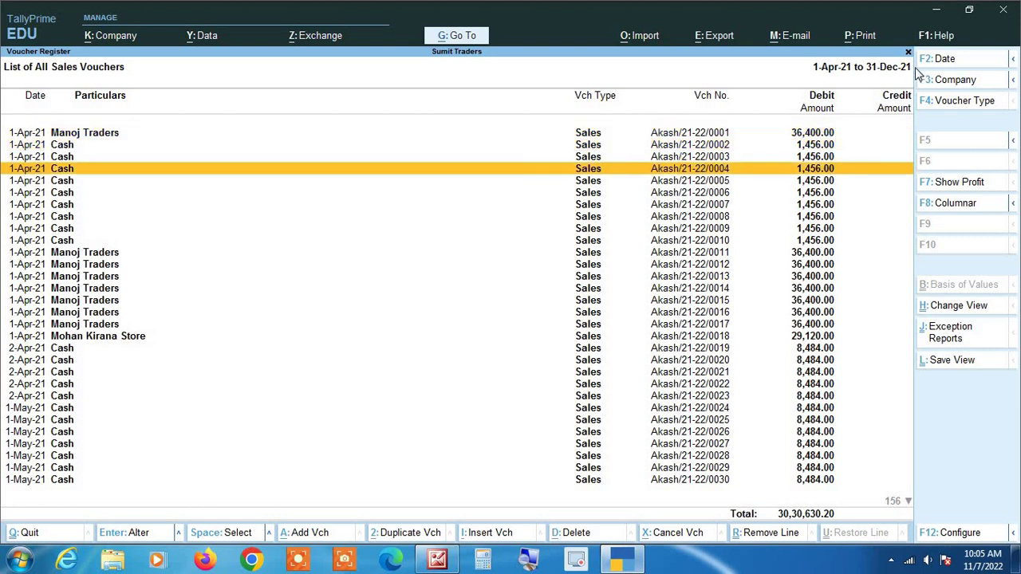
{"action": "key", "text": "Down"}
{"action": "key", "text": "Down"}
{"action": "key", "text": "Down"}
{"action": "key", "text": "Down"}
{"action": "key", "text": "Down"}
{"action": "key", "text": "Down"}
{"action": "key", "text": "Down"}
{"action": "key", "text": "Down"}
{"action": "key", "text": "Down"}
{"action": "key", "text": "Down"}
{"action": "key", "text": "Down"}
{"action": "key", "text": "Down"}
{"action": "key", "text": "Down"}
{"action": "key", "text": "Down"}
{"action": "key", "text": "Down"}
{"action": "key", "text": "Down"}
{"action": "key", "text": "Down"}
{"action": "key", "text": "Down"}
{"action": "key", "text": "Down"}
{"action": "key", "text": "Down"}
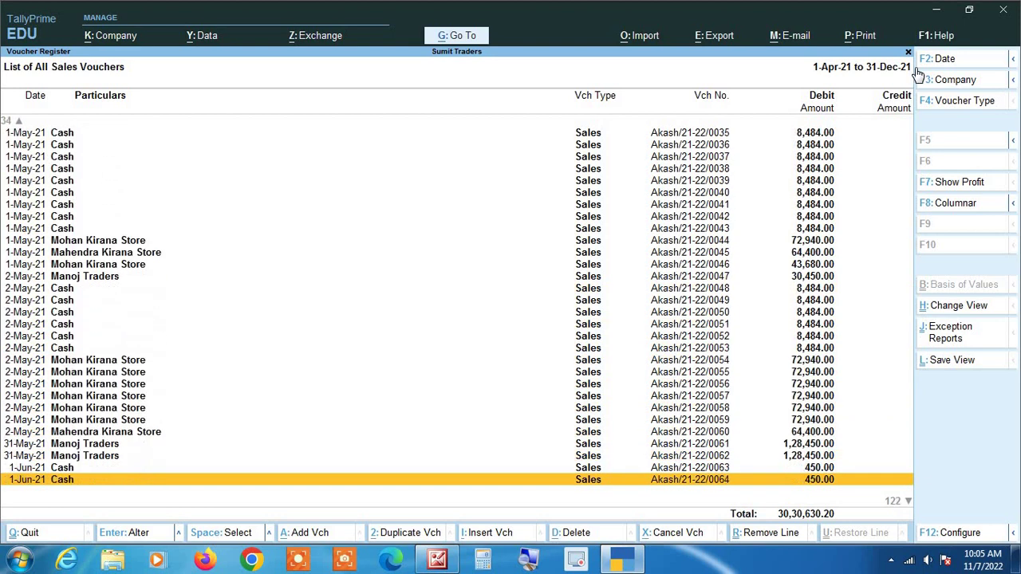
{"action": "key", "text": "Down"}
{"action": "key", "text": "Down"}
{"action": "key", "text": "Down"}
{"action": "key", "text": "Down"}
{"action": "key", "text": "Down"}
{"action": "key", "text": "Down"}
{"action": "key", "text": "Down"}
{"action": "key", "text": "Down"}
{"action": "key", "text": "Down"}
{"action": "key", "text": "Down"}
{"action": "key", "text": "Down"}
{"action": "key", "text": "Down"}
{"action": "key", "text": "Down"}
{"action": "key", "text": "Down"}
{"action": "key", "text": "Down"}
{"action": "key", "text": "Down"}
{"action": "key", "text": "Down"}
{"action": "key", "text": "Down"}
{"action": "key", "text": "Down"}
{"action": "key", "text": "Down"}
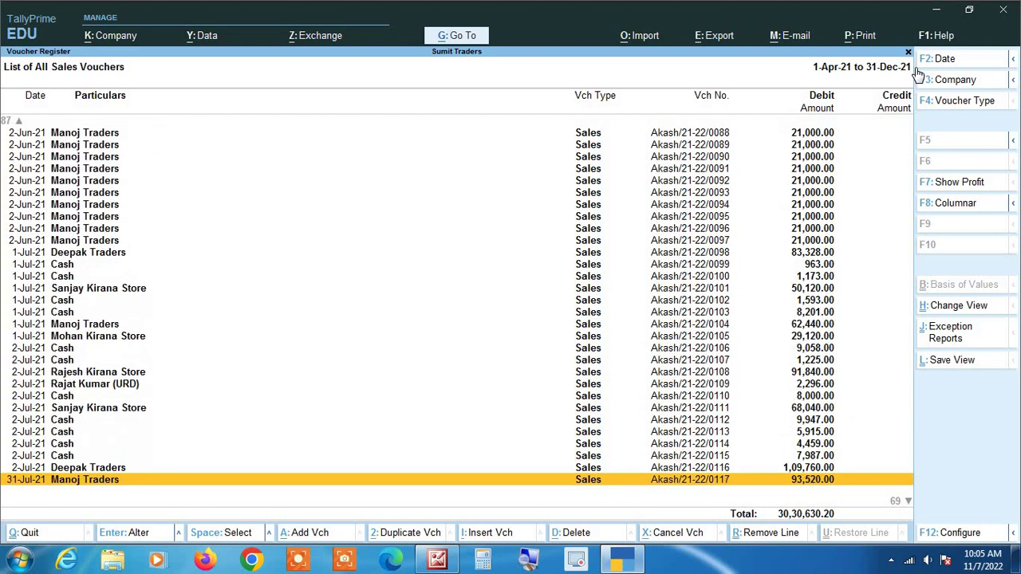
{"action": "key", "text": "Down"}
{"action": "key", "text": "Down"}
{"action": "key", "text": "Down"}
{"action": "key", "text": "Down"}
{"action": "key", "text": "Down"}
{"action": "key", "text": "Down"}
{"action": "key", "text": "Down"}
{"action": "key", "text": "Down"}
{"action": "key", "text": "Down"}
{"action": "key", "text": "Down"}
{"action": "key", "text": "Down"}
{"action": "key", "text": "Down"}
{"action": "key", "text": "Down"}
{"action": "key", "text": "Down"}
{"action": "key", "text": "Down"}
{"action": "key", "text": "Down"}
{"action": "key", "text": "Down"}
{"action": "key", "text": "Down"}
{"action": "key", "text": "Down"}
{"action": "key", "text": "Down"}
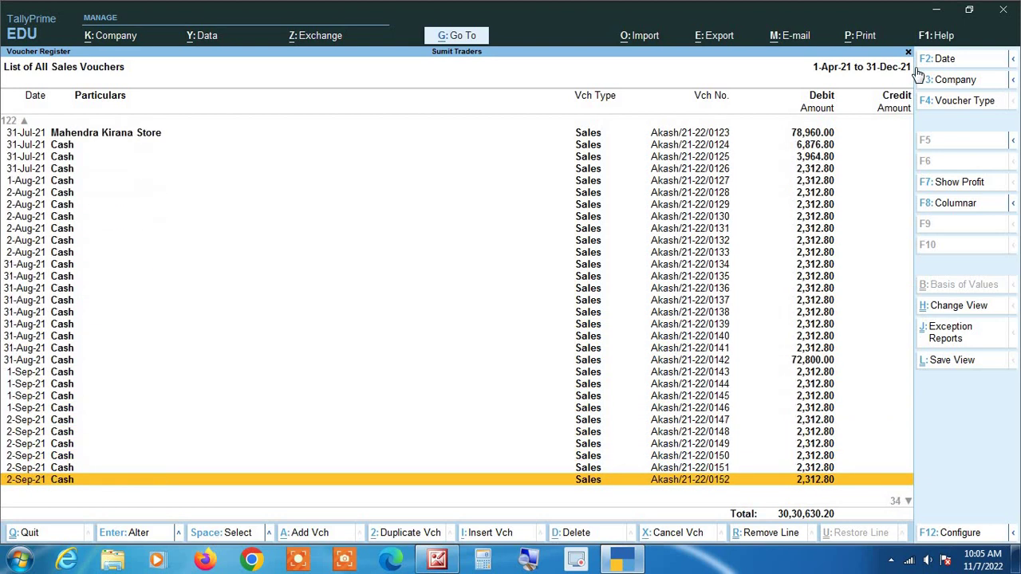
{"action": "key", "text": "Down"}
{"action": "key", "text": "Down"}
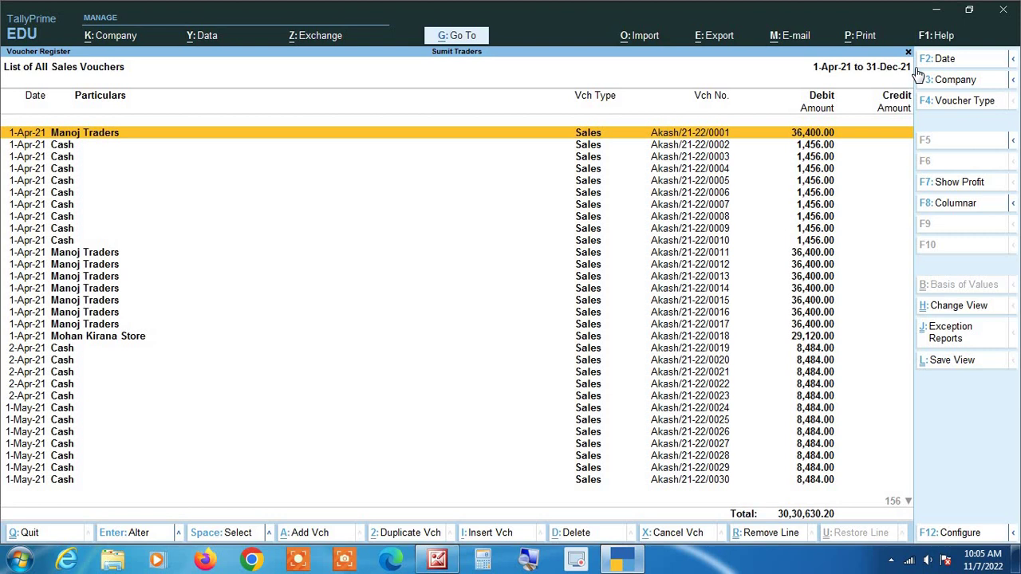
Step: Go through the April to early July 2021 sales vouchers again, comparing the cash sales with the sales to individual parties
{"action": "key", "text": "Down"}
{"action": "key", "text": "Down"}
{"action": "key", "text": "Down"}
{"action": "key", "text": "Down"}
{"action": "key", "text": "Down"}
{"action": "key", "text": "Down"}
{"action": "key", "text": "Down"}
{"action": "key", "text": "Down"}
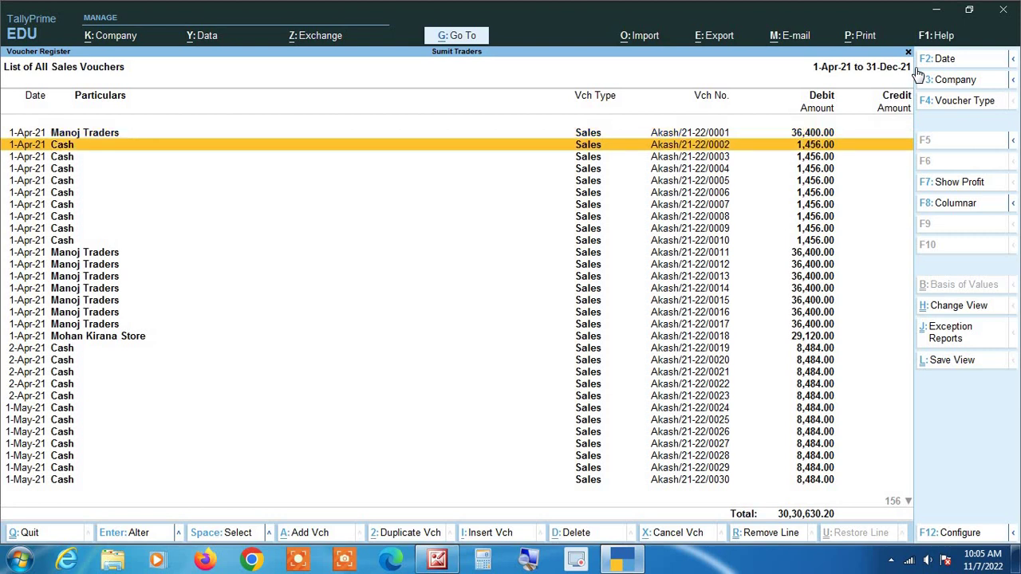
{"action": "key", "text": "Down"}
{"action": "key", "text": "Down"}
{"action": "key", "text": "Down"}
{"action": "key", "text": "Down"}
{"action": "key", "text": "Down"}
{"action": "key", "text": "Down"}
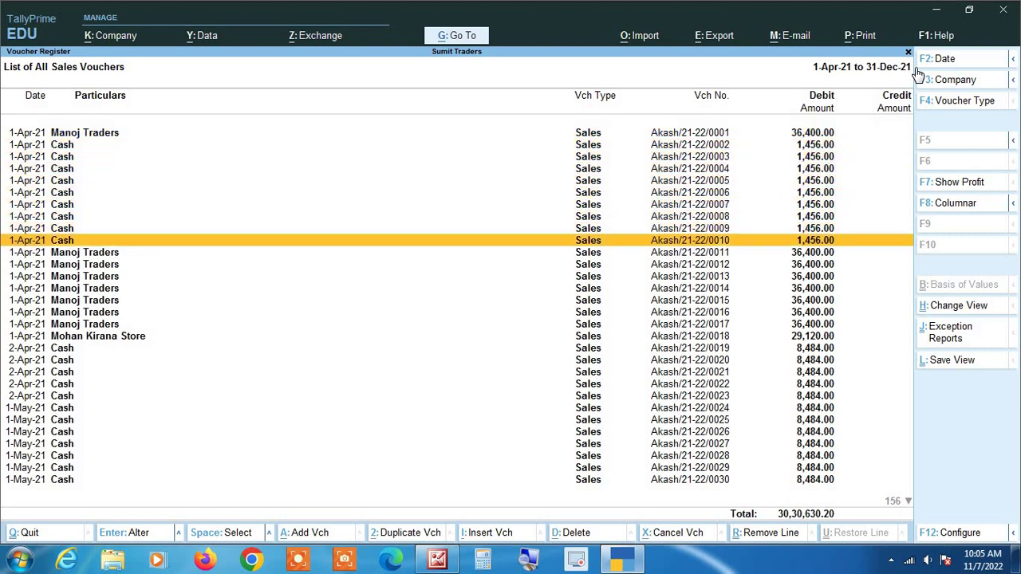
{"action": "key", "text": "Down"}
{"action": "key", "text": "Down"}
{"action": "key", "text": "Down"}
{"action": "key", "text": "Down"}
{"action": "key", "text": "Down"}
{"action": "key", "text": "Down"}
{"action": "key", "text": "Down"}
{"action": "key", "text": "Down"}
{"action": "key", "text": "Down"}
{"action": "key", "text": "Down"}
{"action": "key", "text": "Down"}
{"action": "key", "text": "Down"}
{"action": "key", "text": "Down"}
{"action": "key", "text": "Down"}
{"action": "key", "text": "Down"}
{"action": "key", "text": "Down"}
{"action": "key", "text": "Down"}
{"action": "key", "text": "Down"}
{"action": "key", "text": "Down"}
{"action": "key", "text": "Down"}
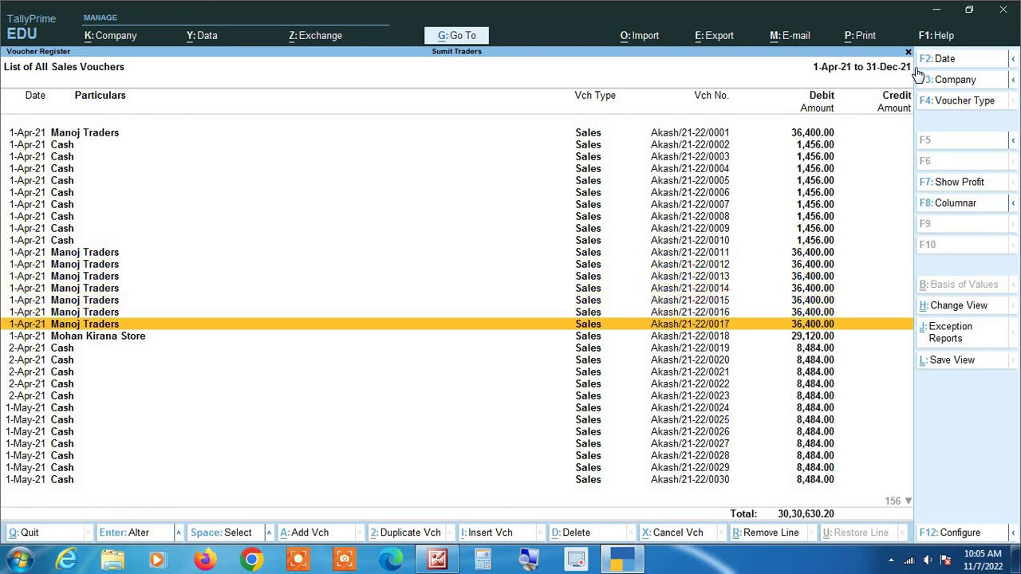
{"action": "key", "text": "Down"}
{"action": "key", "text": "Down"}
{"action": "key", "text": "Down"}
{"action": "key", "text": "Down"}
{"action": "key", "text": "Down"}
{"action": "key", "text": "Down"}
{"action": "key", "text": "Down"}
{"action": "key", "text": "Down"}
{"action": "key", "text": "Down"}
{"action": "key", "text": "Down"}
{"action": "key", "text": "Down"}
{"action": "key", "text": "Down"}
{"action": "key", "text": "Down"}
{"action": "key", "text": "Down"}
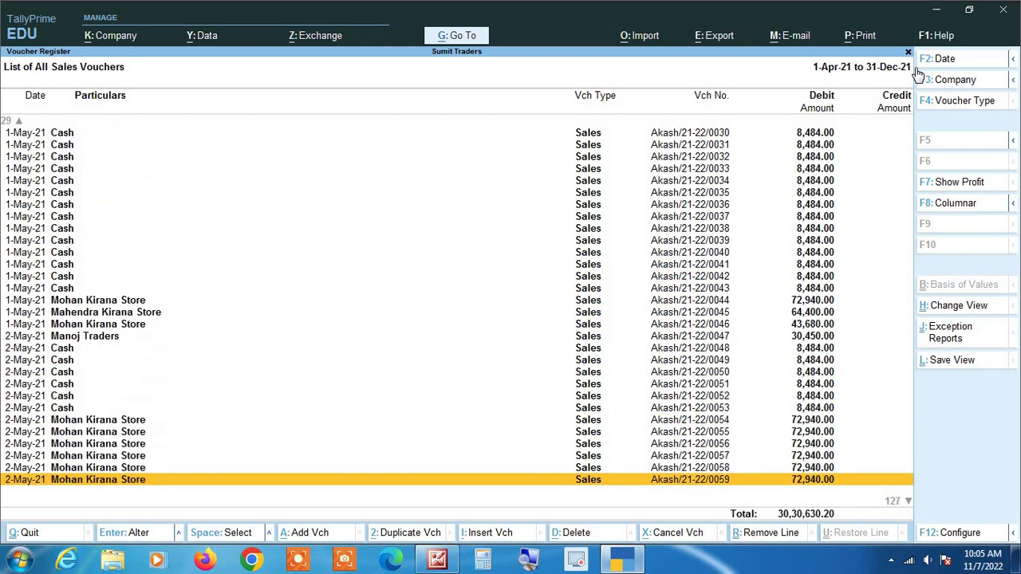
{"action": "key", "text": "Up"}
{"action": "key", "text": "Up"}
{"action": "key", "text": "Up"}
{"action": "key", "text": "Up"}
{"action": "key", "text": "Up"}
{"action": "key", "text": "Up"}
{"action": "key", "text": "Up"}
{"action": "key", "text": "Up"}
{"action": "key", "text": "Up"}
{"action": "key", "text": "Up"}
{"action": "key", "text": "Up"}
{"action": "key", "text": "Up"}
{"action": "key", "text": "Up"}
{"action": "key", "text": "Up"}
{"action": "key", "text": "Up"}
{"action": "key", "text": "Down"}
{"action": "key", "text": "Down"}
{"action": "key", "text": "Down"}
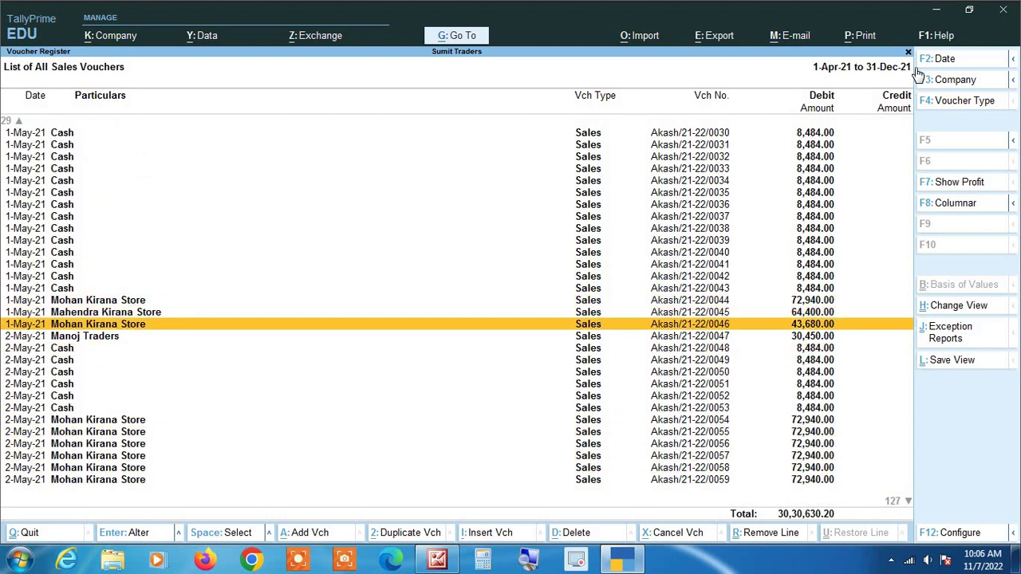
{"action": "key", "text": "Down"}
{"action": "key", "text": "Down"}
{"action": "key", "text": "Down"}
{"action": "key", "text": "Down"}
{"action": "key", "text": "Down"}
{"action": "key", "text": "Down"}
{"action": "key", "text": "Down"}
{"action": "key", "text": "Down"}
{"action": "key", "text": "Down"}
{"action": "key", "text": "Down"}
{"action": "key", "text": "Down"}
{"action": "key", "text": "Down"}
{"action": "key", "text": "Down"}
{"action": "key", "text": "Down"}
{"action": "key", "text": "Down"}
{"action": "key", "text": "Down"}
{"action": "key", "text": "Down"}
{"action": "key", "text": "Down"}
{"action": "key", "text": "Down"}
{"action": "key", "text": "Down"}
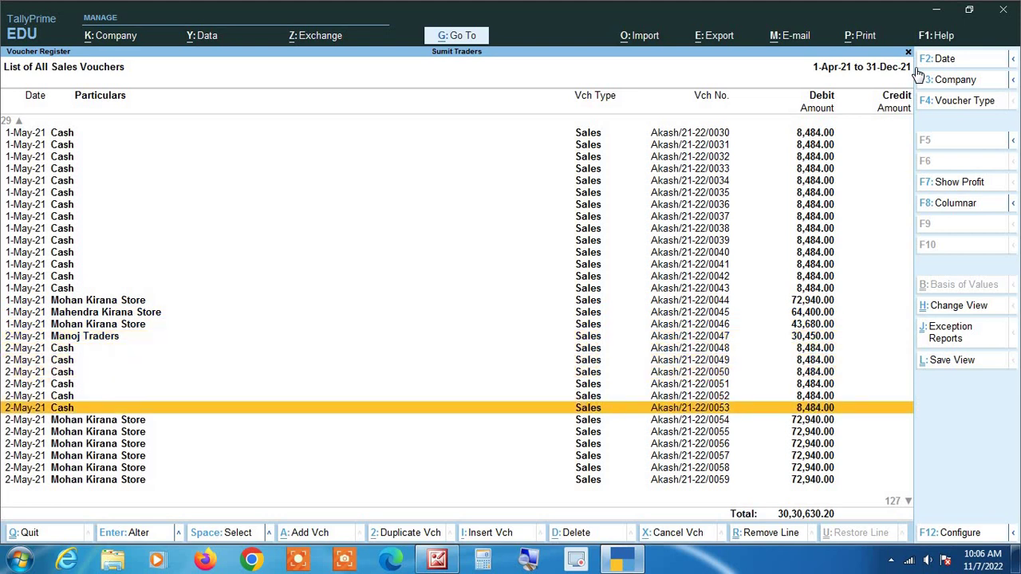
{"action": "key", "text": "Down"}
{"action": "key", "text": "Down"}
{"action": "key", "text": "Down"}
{"action": "key", "text": "Down"}
{"action": "key", "text": "Down"}
{"action": "key", "text": "Down"}
{"action": "key", "text": "Down"}
{"action": "key", "text": "Down"}
{"action": "key", "text": "Down"}
{"action": "key", "text": "Down"}
{"action": "key", "text": "Down"}
{"action": "key", "text": "Down"}
{"action": "key", "text": "Down"}
{"action": "key", "text": "Down"}
{"action": "key", "text": "Down"}
{"action": "key", "text": "Down"}
{"action": "key", "text": "Down"}
{"action": "key", "text": "Down"}
{"action": "key", "text": "Down"}
{"action": "key", "text": "Down"}
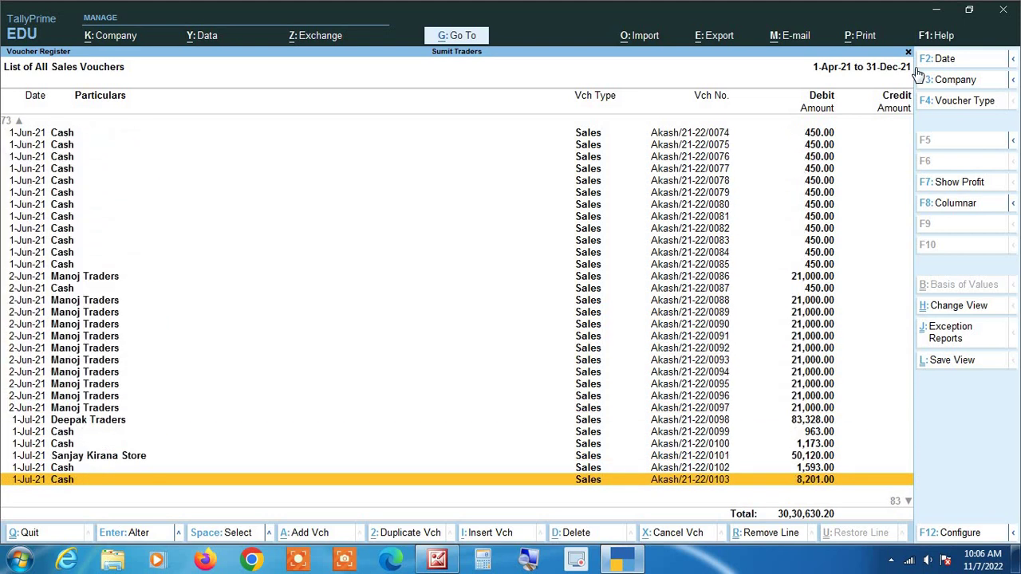
{"action": "key", "text": "Up"}
{"action": "key", "text": "Up"}
{"action": "key", "text": "Up"}
{"action": "key", "text": "Up"}
{"action": "key", "text": "Up"}
{"action": "key", "text": "Up"}
{"action": "key", "text": "Up"}
{"action": "key", "text": "Up"}
{"action": "key", "text": "Up"}
{"action": "key", "text": "Up"}
{"action": "key", "text": "Up"}
{"action": "key", "text": "Up"}
{"action": "key", "text": "Up"}
{"action": "key", "text": "Up"}
{"action": "key", "text": "Up"}
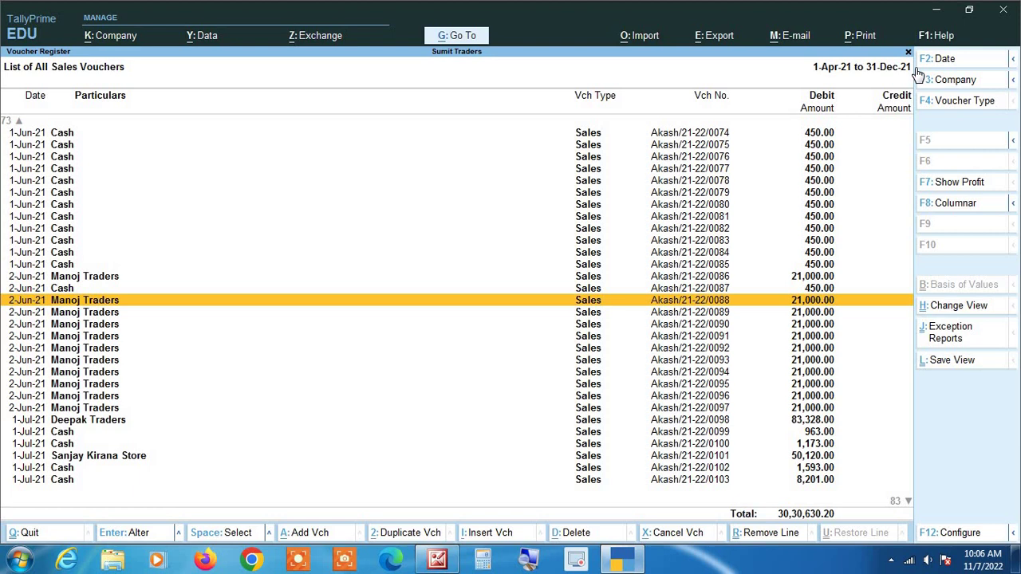
Step: Switch the list of all sales vouchers to the Extract view
{"action": "key", "text": "Home"}
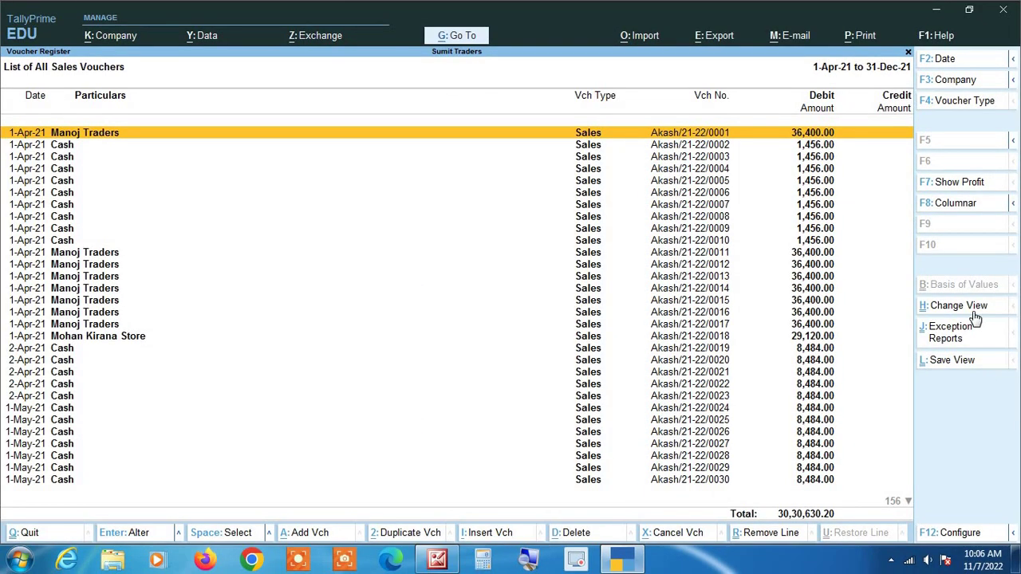
{"action": "left_click", "coordinate": [973, 311]}
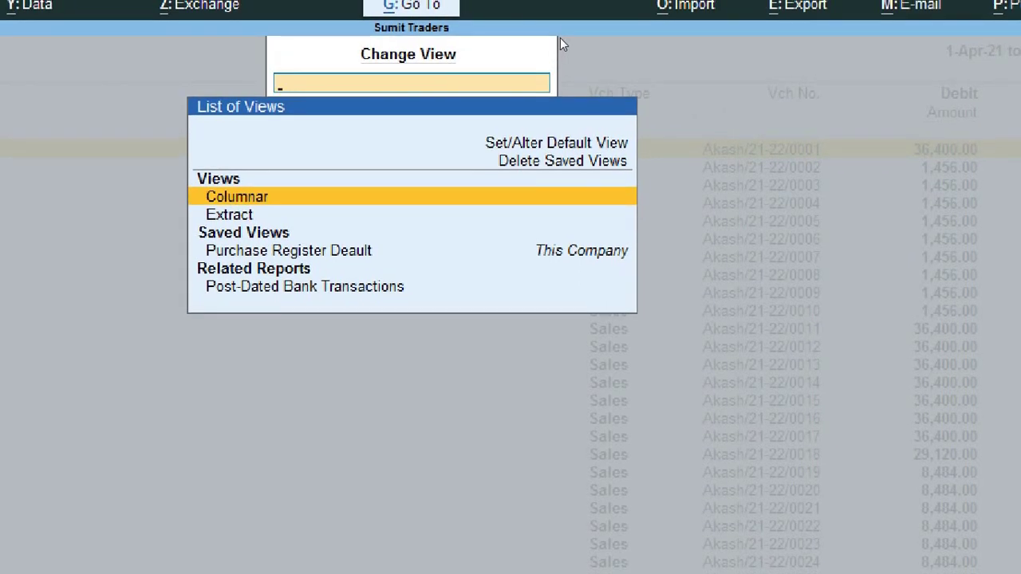
{"action": "key", "text": "Down"}
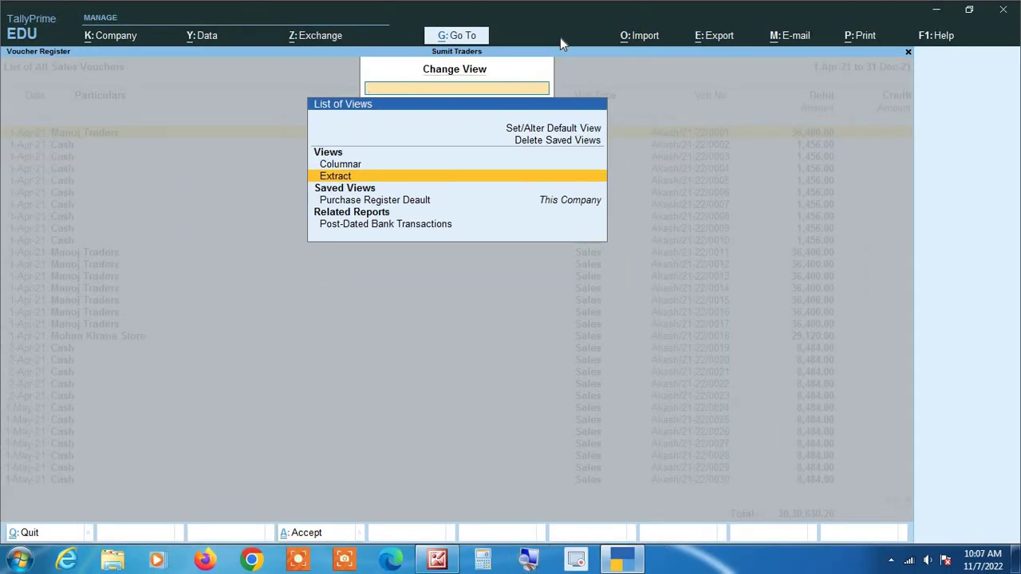
{"action": "key", "text": "Return"}
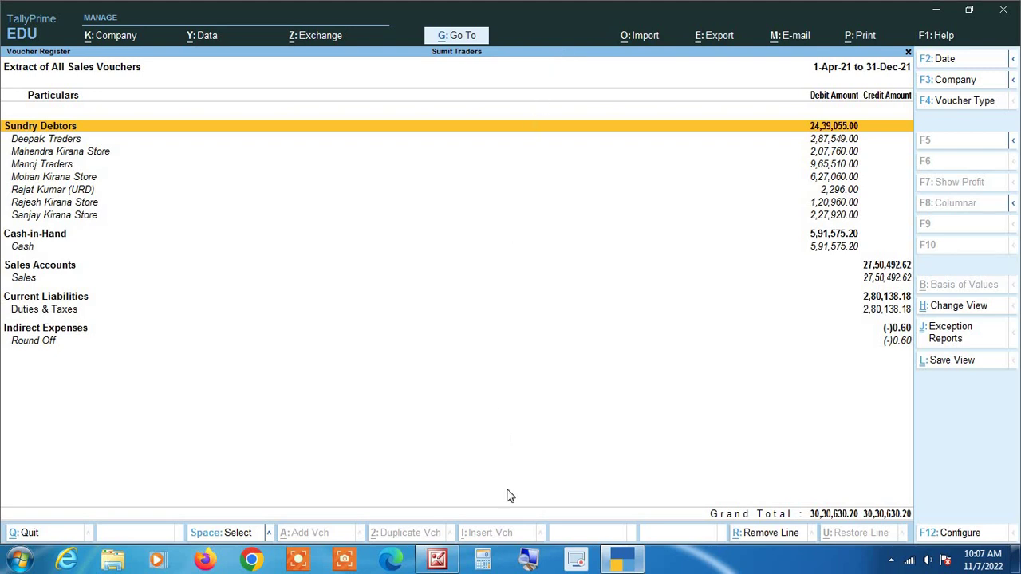
Step: Examine the Sundry Debtors group in the sales extract, checking the amount for each party
{"action": "left_click", "coordinate": [528, 560]}
{"action": "key", "text": "Down"}
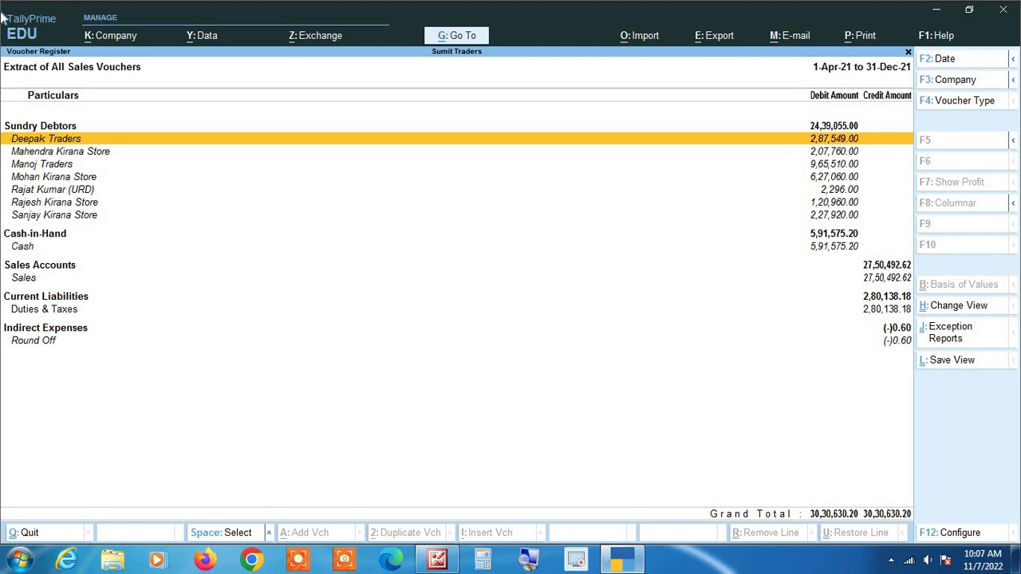
{"action": "key", "text": "Down"}
{"action": "key", "text": "Down"}
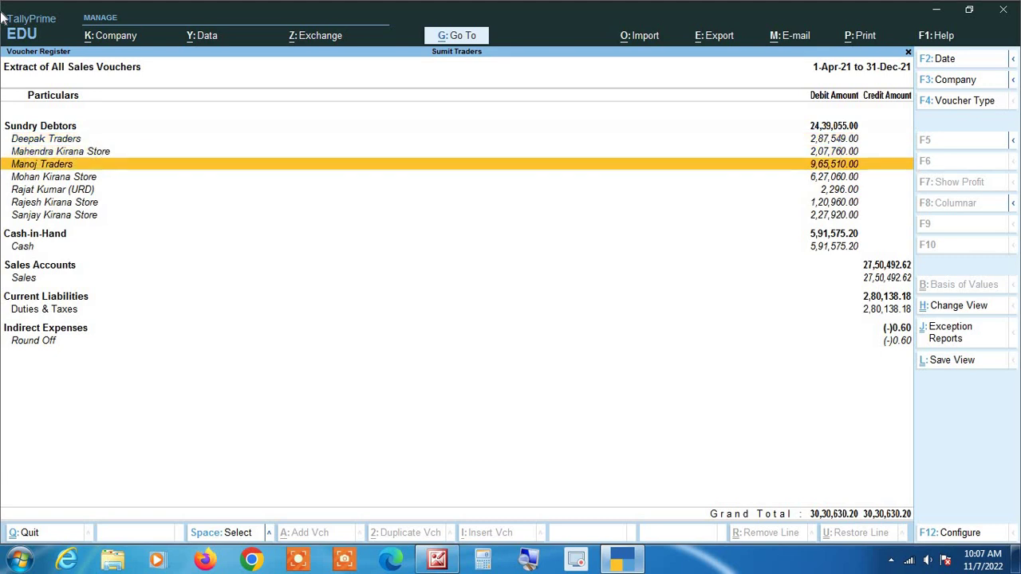
{"action": "key", "text": "Down"}
{"action": "key", "text": "Down"}
{"action": "key", "text": "Down"}
{"action": "key", "text": "Down"}
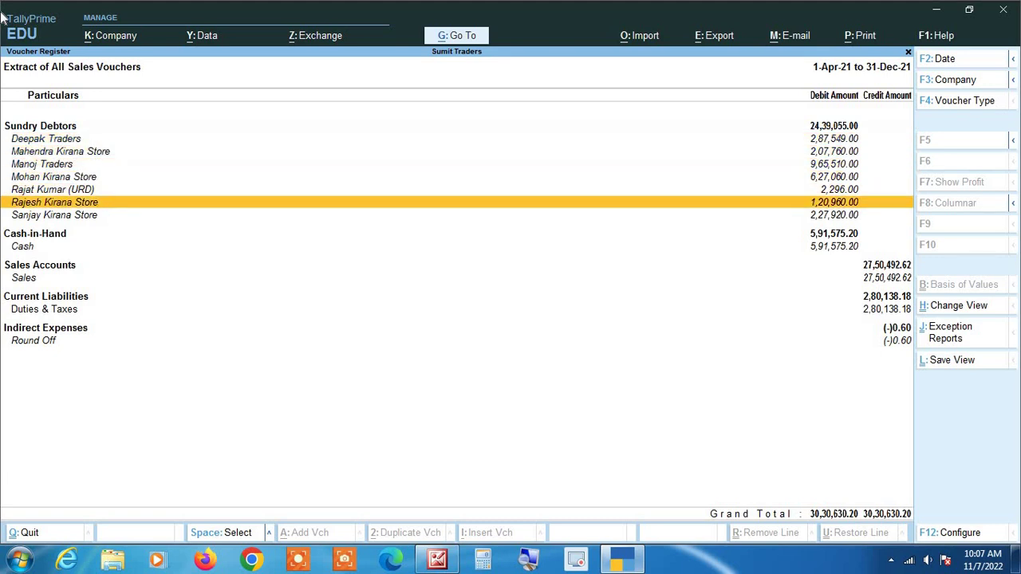
Step: Open the list of Mohan Kirana Store's sales vouchers from the Sundry Debtors group
{"action": "key", "text": "Up"}
{"action": "key", "text": "Up"}
{"action": "key", "text": "Up"}
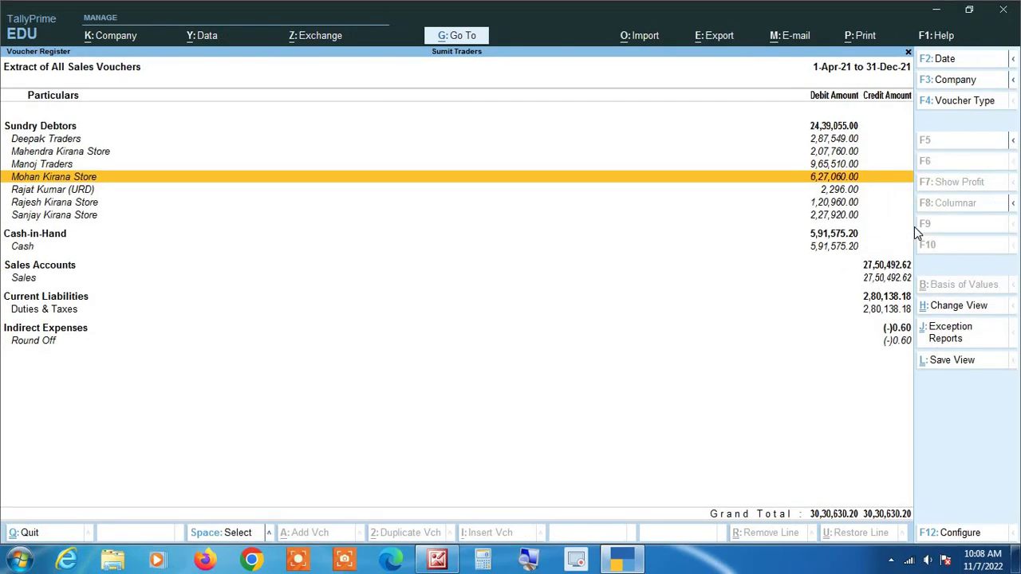
{"action": "key", "text": "Return"}
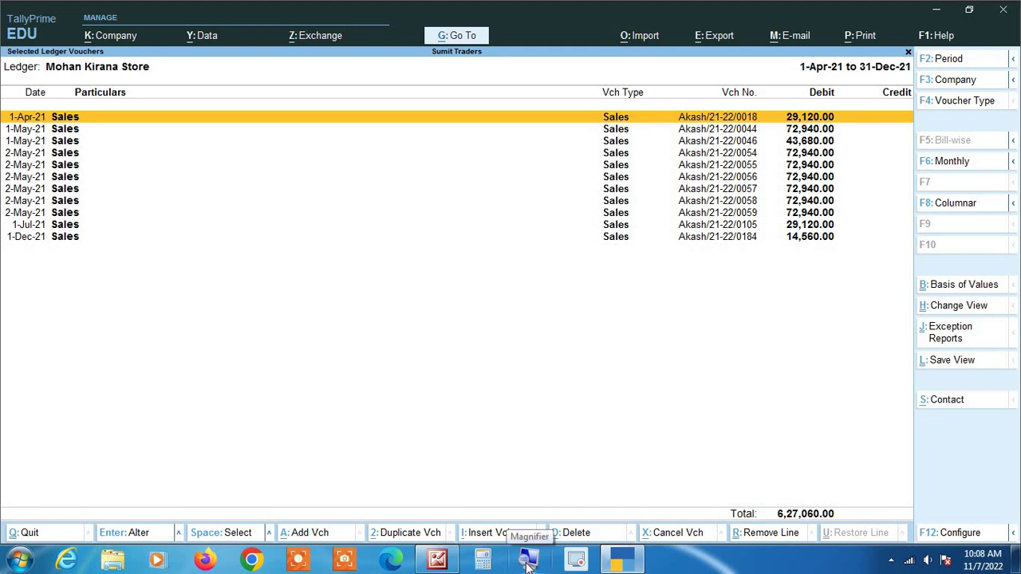
Step: Open Mohan Kirana Store's 1-Dec-21 sales voucher to check its item details, and return to the sales extract
{"action": "key", "text": "Down"}
{"action": "key", "text": "Down"}
{"action": "key", "text": "Down"}
{"action": "key", "text": "Down"}
{"action": "key", "text": "Down"}
{"action": "key", "text": "Down"}
{"action": "key", "text": "Down"}
{"action": "key", "text": "Down"}
{"action": "key", "text": "Down"}
{"action": "key", "text": "Down"}
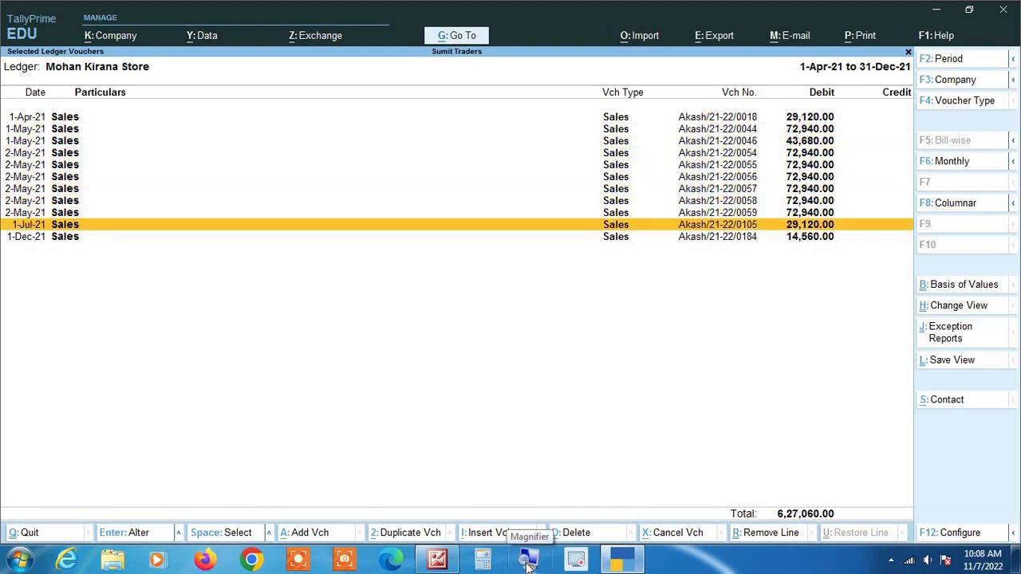
{"action": "key", "text": "Return"}
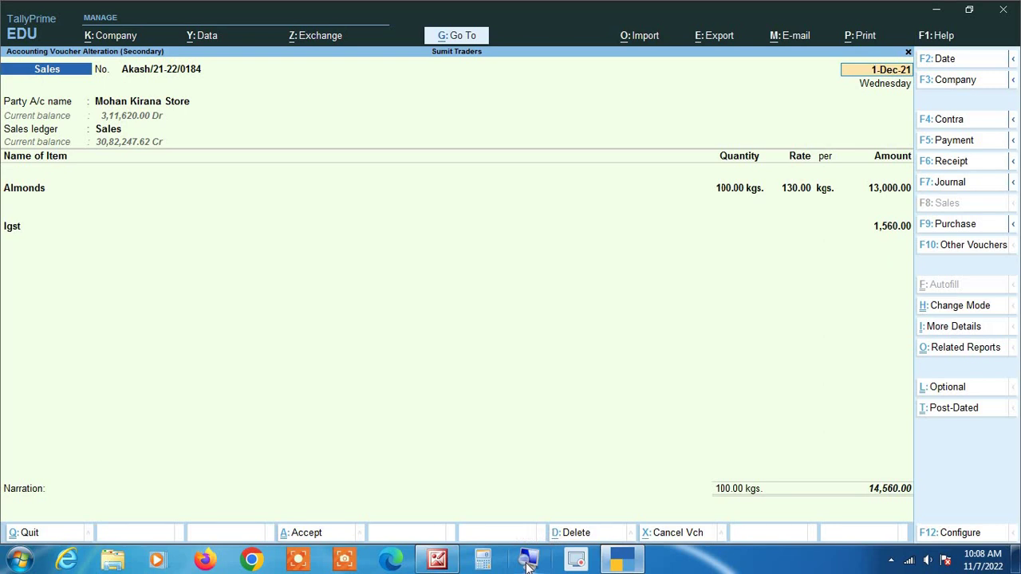
{"action": "key", "text": "Escape"}
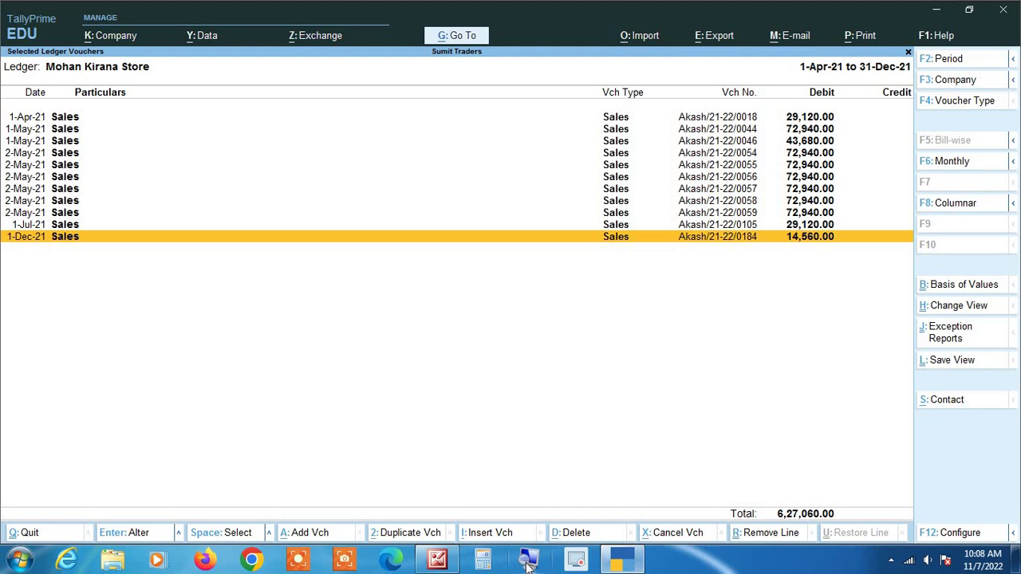
{"action": "key", "text": "Escape"}
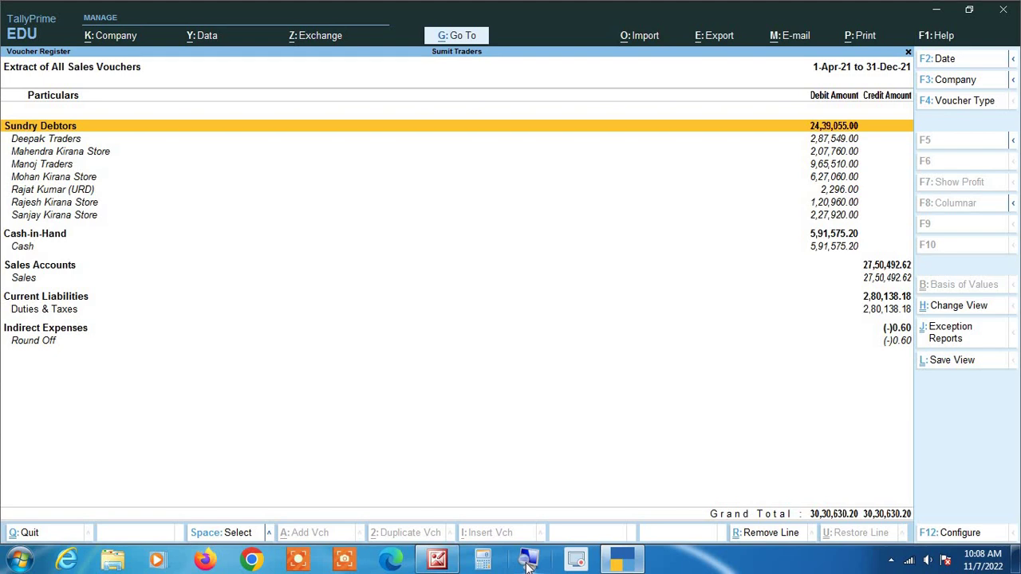
Step: Go past the Sundry Debtors to the Cash ledger under Cash-in-Hand and check its sales amount
{"action": "key", "text": "Down"}
{"action": "key", "text": "Down"}
{"action": "key", "text": "Down"}
{"action": "key", "text": "Down"}
{"action": "key", "text": "Down"}
{"action": "key", "text": "Down"}
{"action": "key", "text": "Down"}
{"action": "key", "text": "Down"}
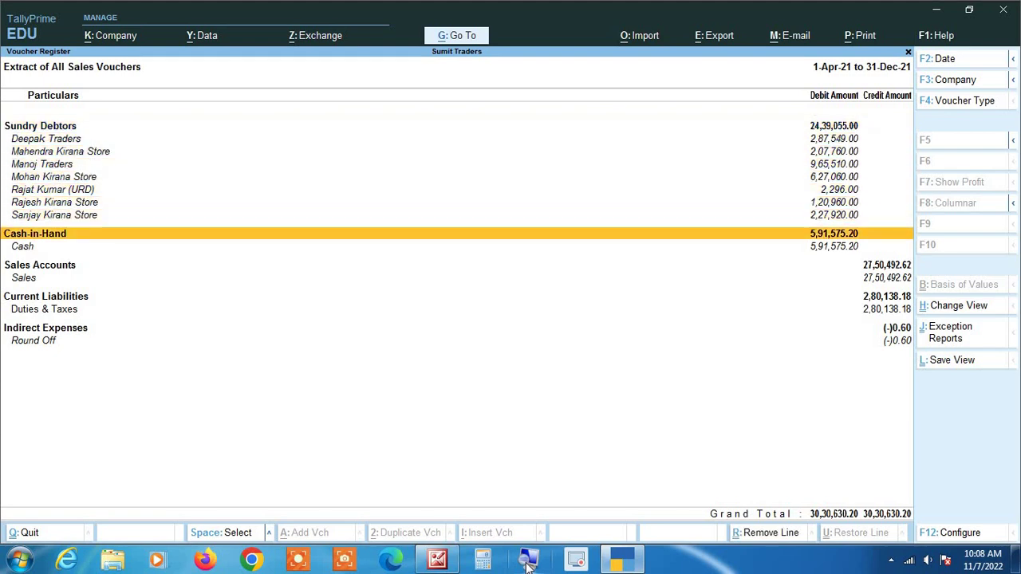
{"action": "key", "text": "Down"}
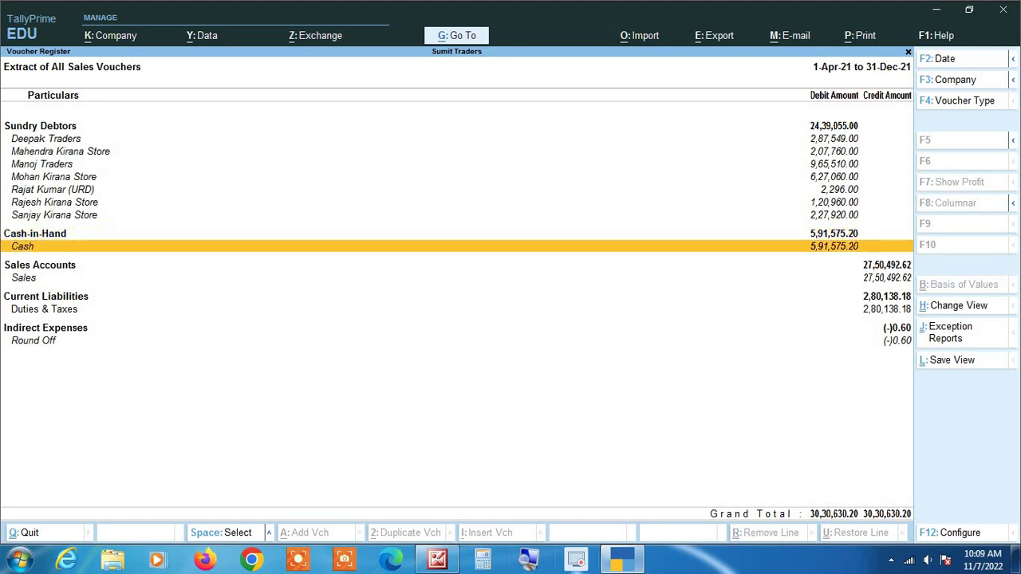
Step: Open the Cash ledger's sales vouchers from the sales extract and show them in condensed form
{"action": "left_click", "coordinate": [527, 562]}
{"action": "key", "text": "Return"}
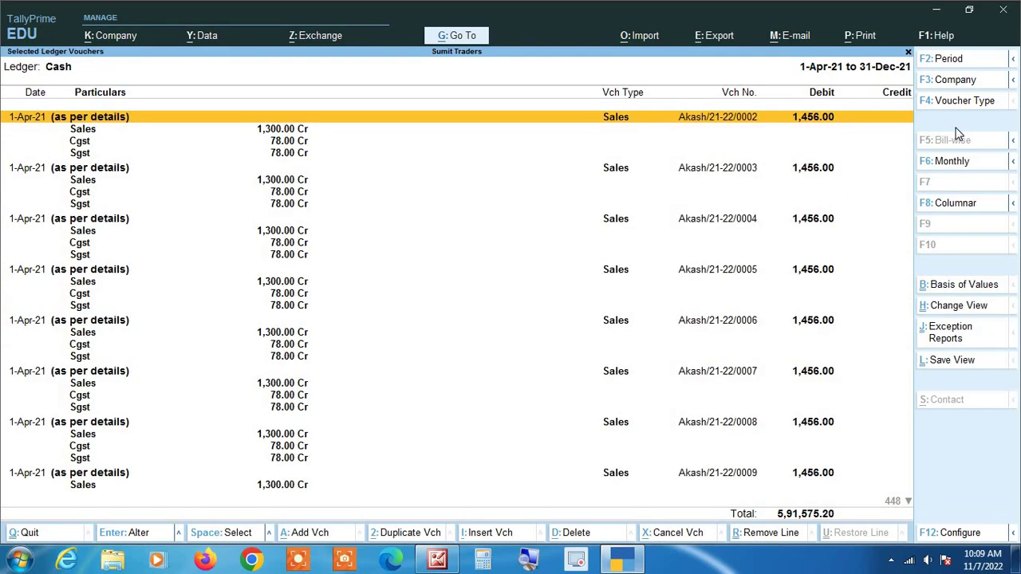
{"action": "key", "text": "alt"}
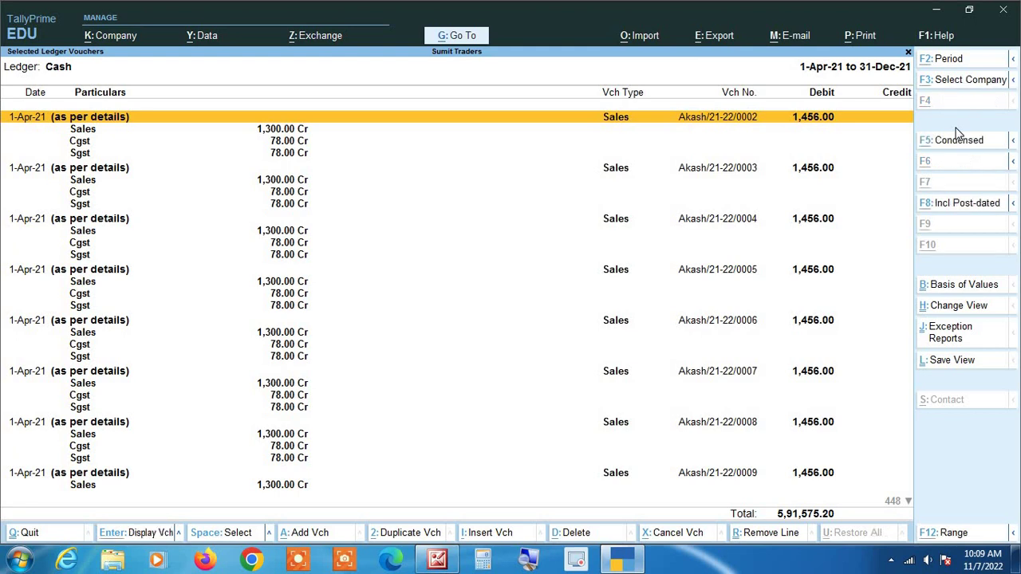
{"action": "key", "text": "alt+F5"}
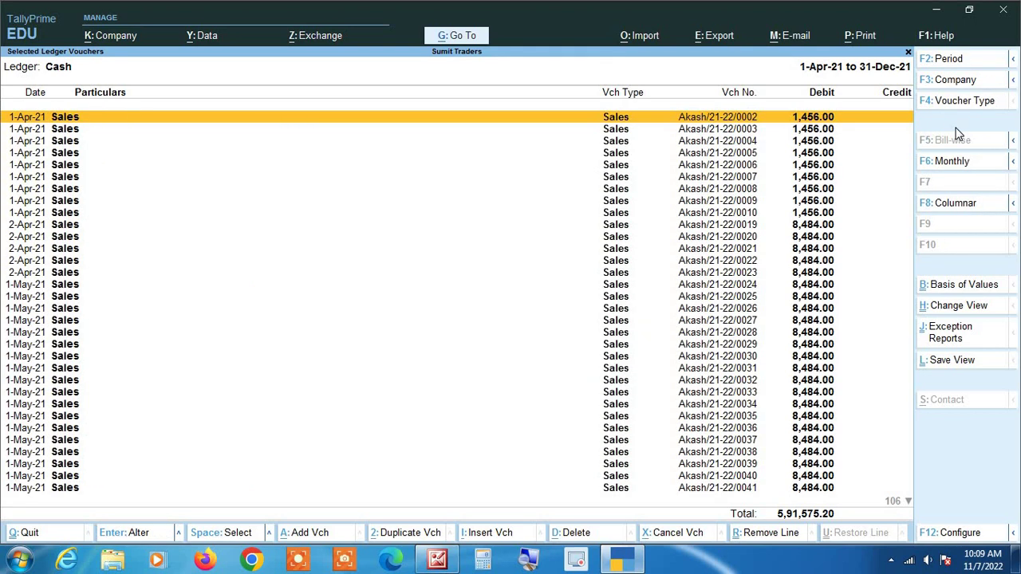
Step: Examine the Cash ledger's sales vouchers from April through December, and return to the sales extract
{"action": "key", "text": "Down"}
{"action": "key", "text": "Down"}
{"action": "key", "text": "Down"}
{"action": "key", "text": "Down"}
{"action": "key", "text": "Down"}
{"action": "key", "text": "Down"}
{"action": "key", "text": "Down"}
{"action": "key", "text": "Down"}
{"action": "key", "text": "Down"}
{"action": "key", "text": "Down"}
{"action": "key", "text": "Down"}
{"action": "key", "text": "Down"}
{"action": "key", "text": "Down"}
{"action": "key", "text": "Down"}
{"action": "key", "text": "Down"}
{"action": "key", "text": "Down"}
{"action": "key", "text": "Down"}
{"action": "key", "text": "Down"}
{"action": "key", "text": "Down"}
{"action": "key", "text": "Down"}
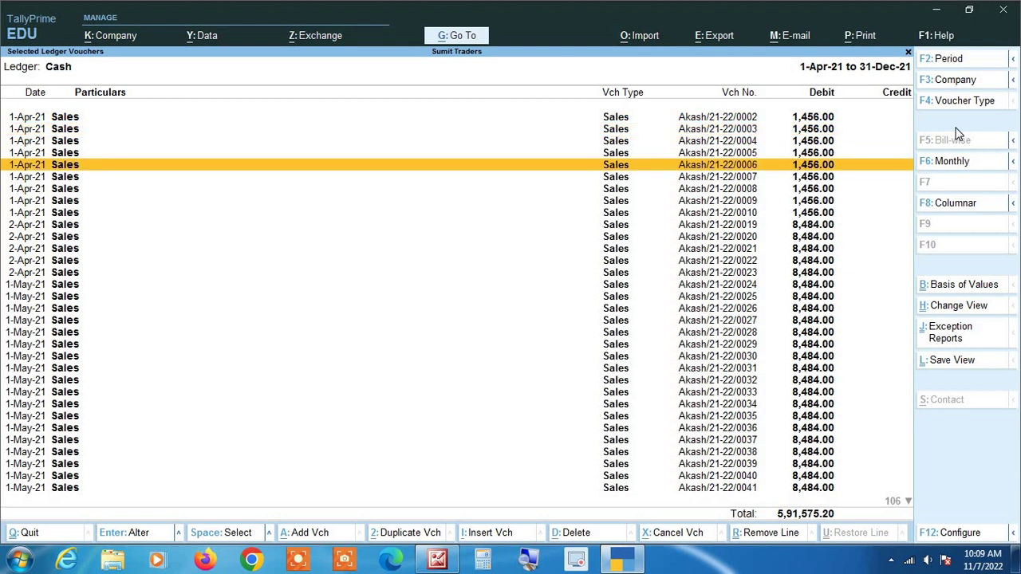
{"action": "key", "text": "Down"}
{"action": "key", "text": "Down"}
{"action": "key", "text": "Down"}
{"action": "key", "text": "Down"}
{"action": "key", "text": "Down"}
{"action": "key", "text": "Down"}
{"action": "key", "text": "Down"}
{"action": "key", "text": "Down"}
{"action": "key", "text": "Down"}
{"action": "key", "text": "Down"}
{"action": "key", "text": "Down"}
{"action": "key", "text": "Down"}
{"action": "key", "text": "Down"}
{"action": "key", "text": "Down"}
{"action": "key", "text": "Down"}
{"action": "key", "text": "Down"}
{"action": "key", "text": "Down"}
{"action": "key", "text": "Down"}
{"action": "key", "text": "Down"}
{"action": "key", "text": "Down"}
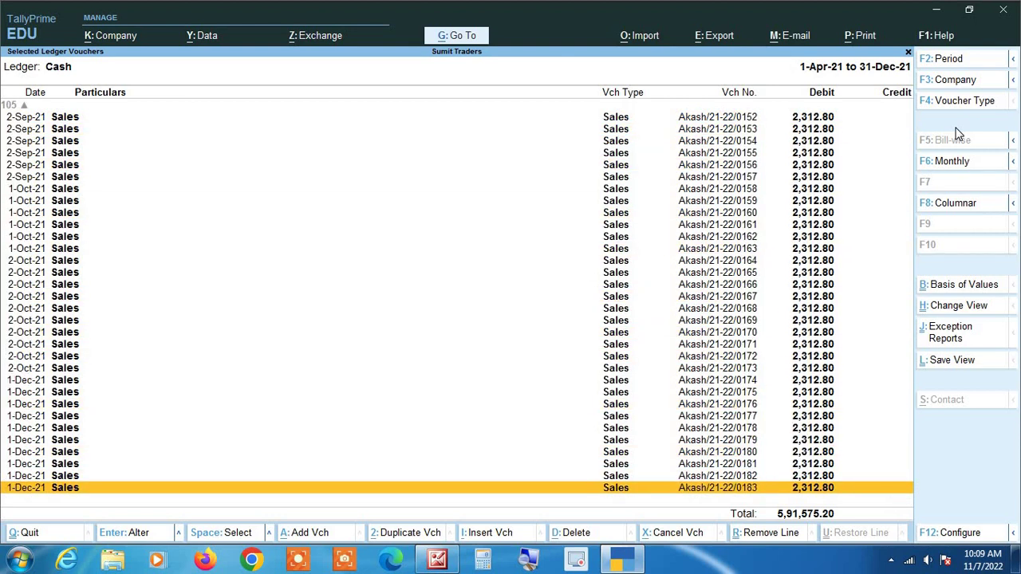
{"action": "key", "text": "Up"}
{"action": "key", "text": "Up"}
{"action": "key", "text": "Up"}
{"action": "key", "text": "Up"}
{"action": "key", "text": "Up"}
{"action": "key", "text": "Up"}
{"action": "key", "text": "Up"}
{"action": "key", "text": "Up"}
{"action": "key", "text": "Up"}
{"action": "key", "text": "Up"}
{"action": "key", "text": "Up"}
{"action": "key", "text": "Up"}
{"action": "key", "text": "Up"}
{"action": "key", "text": "Up"}
{"action": "key", "text": "Up"}
{"action": "key", "text": "Up"}
{"action": "key", "text": "Up"}
{"action": "key", "text": "Up"}
{"action": "key", "text": "Up"}
{"action": "key", "text": "Up"}
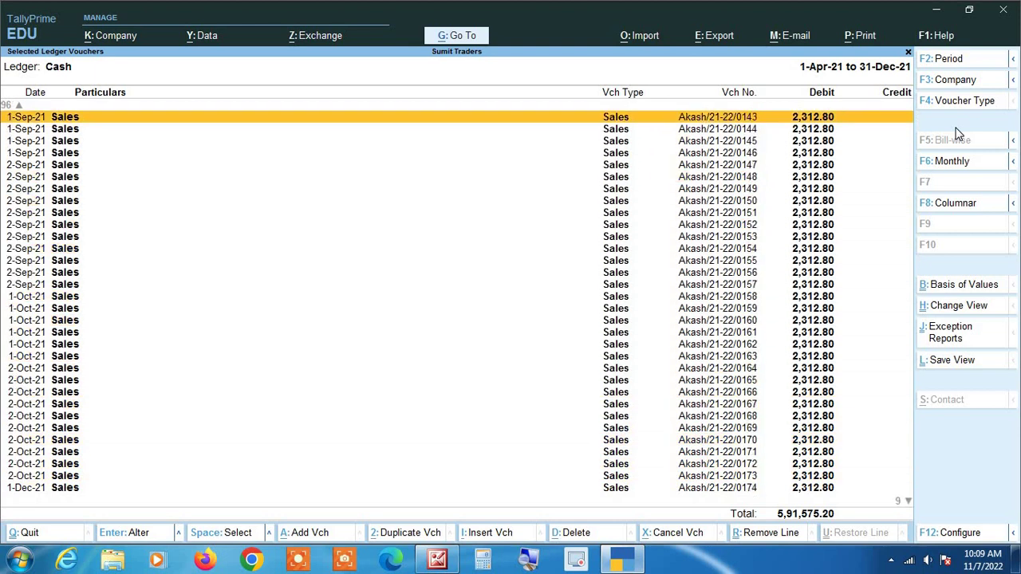
{"action": "key", "text": "Up"}
{"action": "key", "text": "Up"}
{"action": "key", "text": "Up"}
{"action": "key", "text": "Up"}
{"action": "key", "text": "Up"}
{"action": "key", "text": "Up"}
{"action": "key", "text": "Up"}
{"action": "key", "text": "Up"}
{"action": "key", "text": "Up"}
{"action": "key", "text": "Up"}
{"action": "key", "text": "Up"}
{"action": "key", "text": "Up"}
{"action": "key", "text": "Up"}
{"action": "key", "text": "Up"}
{"action": "key", "text": "Up"}
{"action": "key", "text": "Up"}
{"action": "key", "text": "Up"}
{"action": "key", "text": "Up"}
{"action": "key", "text": "Up"}
{"action": "key", "text": "Up"}
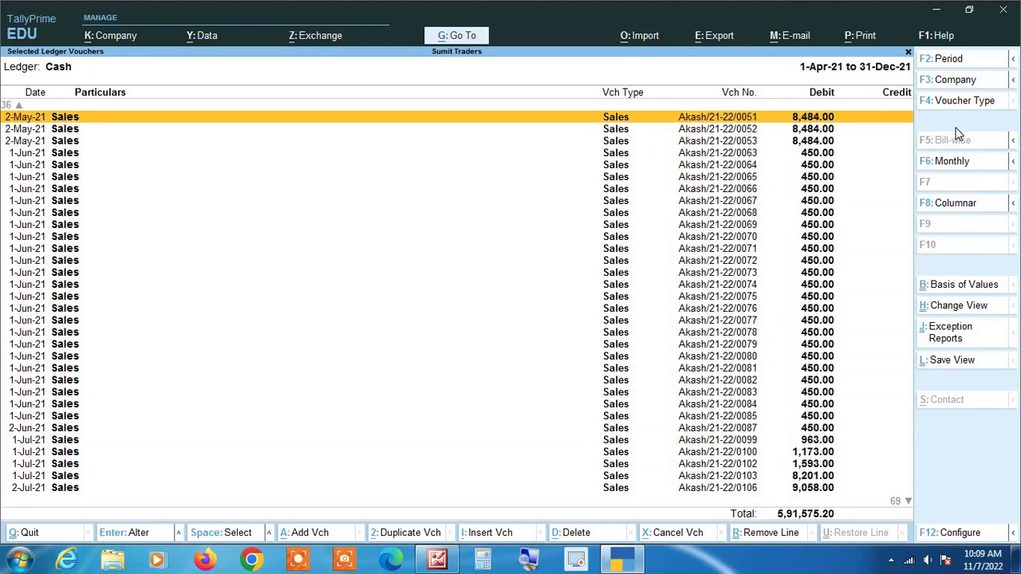
{"action": "key", "text": "Up"}
{"action": "key", "text": "Up"}
{"action": "key", "text": "Up"}
{"action": "key", "text": "Up"}
{"action": "key", "text": "Up"}
{"action": "key", "text": "Up"}
{"action": "key", "text": "Up"}
{"action": "key", "text": "Up"}
{"action": "key", "text": "Up"}
{"action": "key", "text": "Up"}
{"action": "key", "text": "Up"}
{"action": "key", "text": "Up"}
{"action": "key", "text": "Up"}
{"action": "key", "text": "Up"}
{"action": "key", "text": "Up"}
{"action": "key", "text": "Up"}
{"action": "key", "text": "Up"}
{"action": "key", "text": "Up"}
{"action": "key", "text": "Up"}
{"action": "key", "text": "Up"}
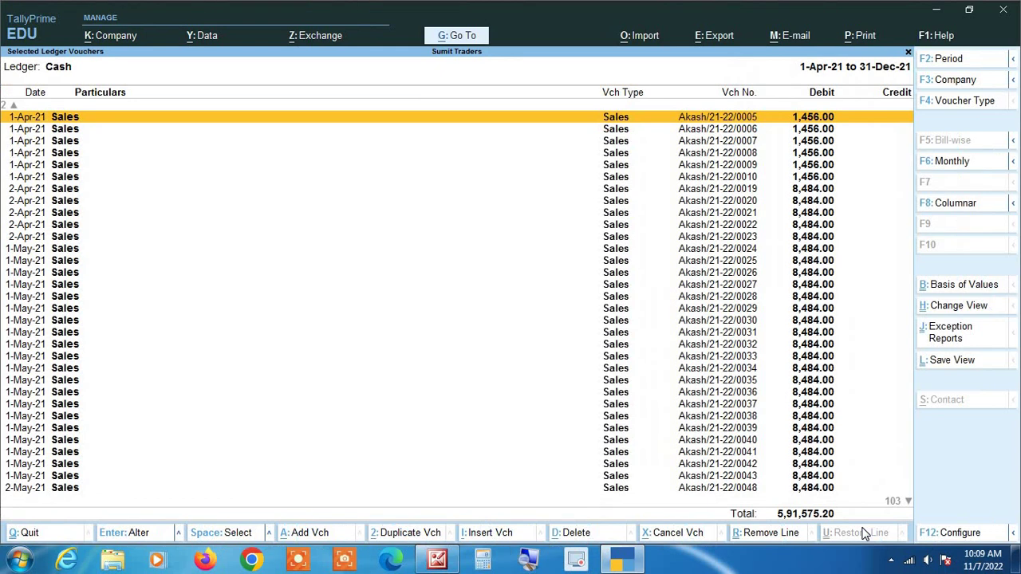
{"action": "key", "text": "Escape"}
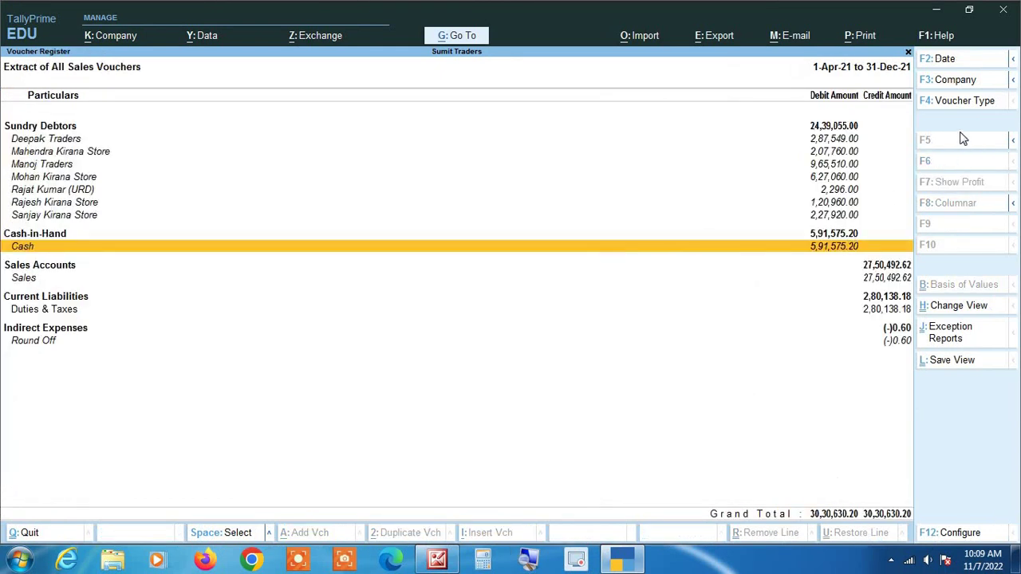
Step: Check the Sales Accounts total and its Sales ledger, continuing to the Current Liabilities group
{"action": "key", "text": "Down"}
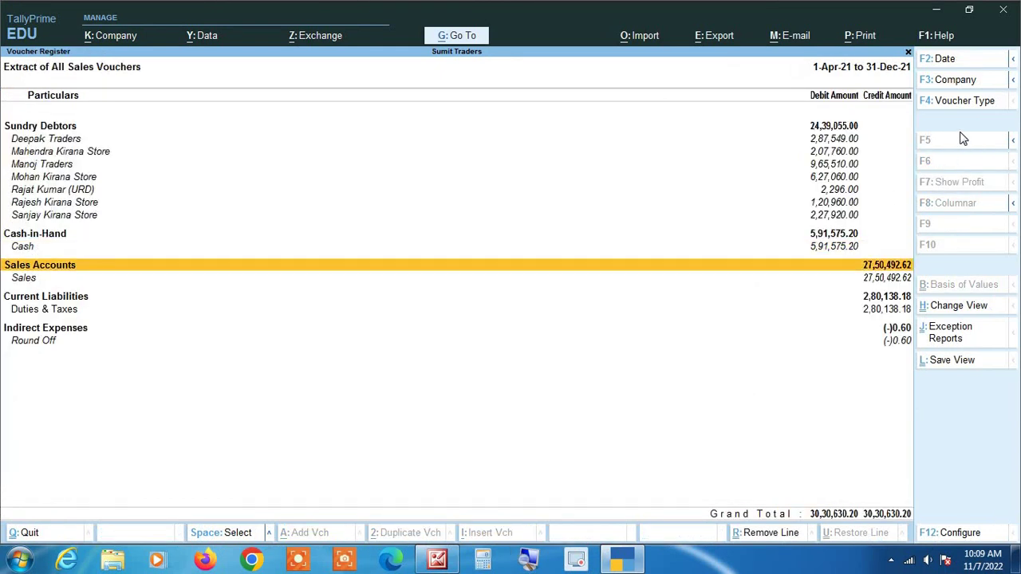
{"action": "key", "text": "Down"}
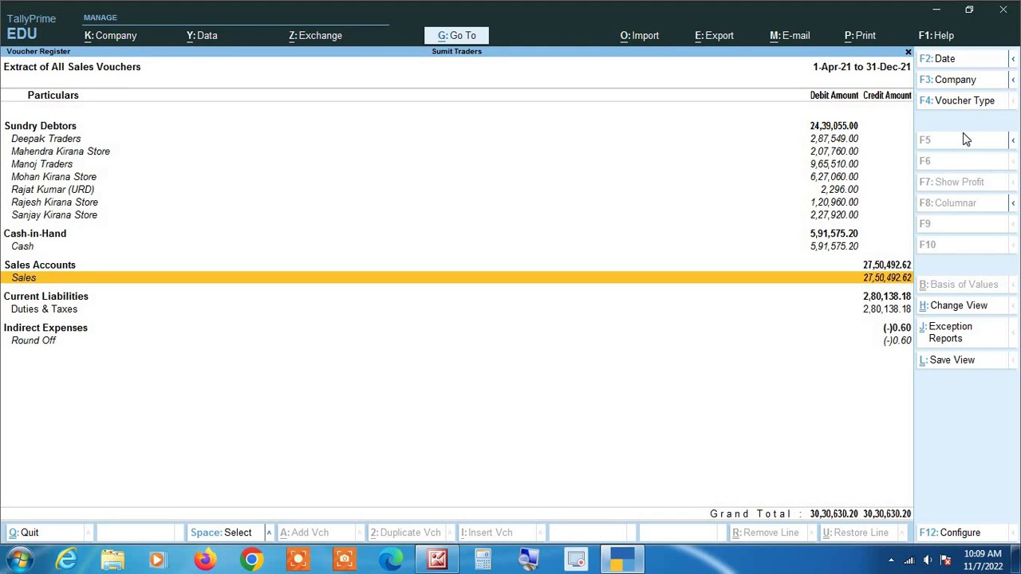
{"action": "key", "text": "Down"}
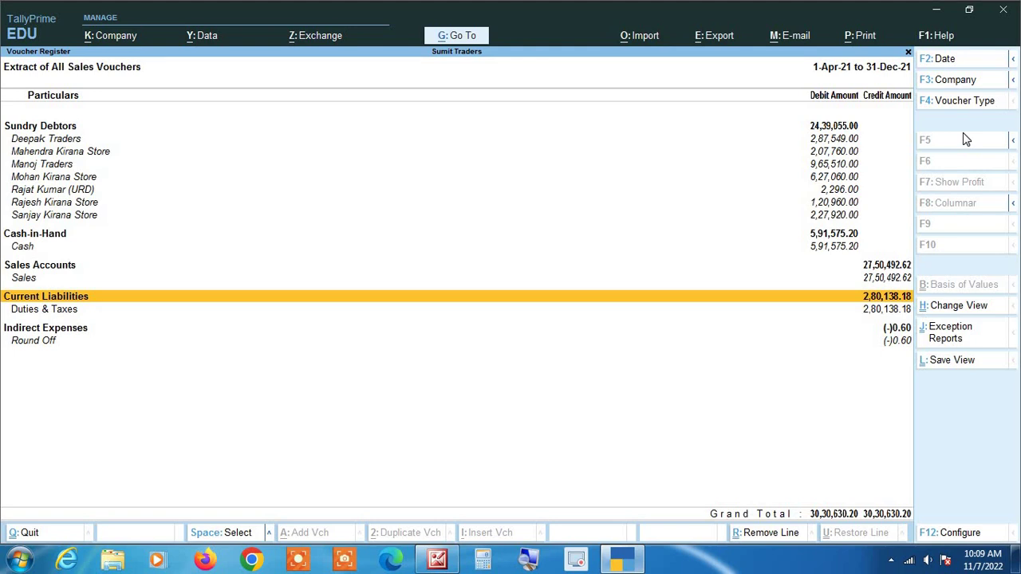
Step: Expand Duties & Taxes into its tax ledgers and check the Cgst, Igst, Sgst and Round Off amounts
{"action": "key", "text": "Down"}
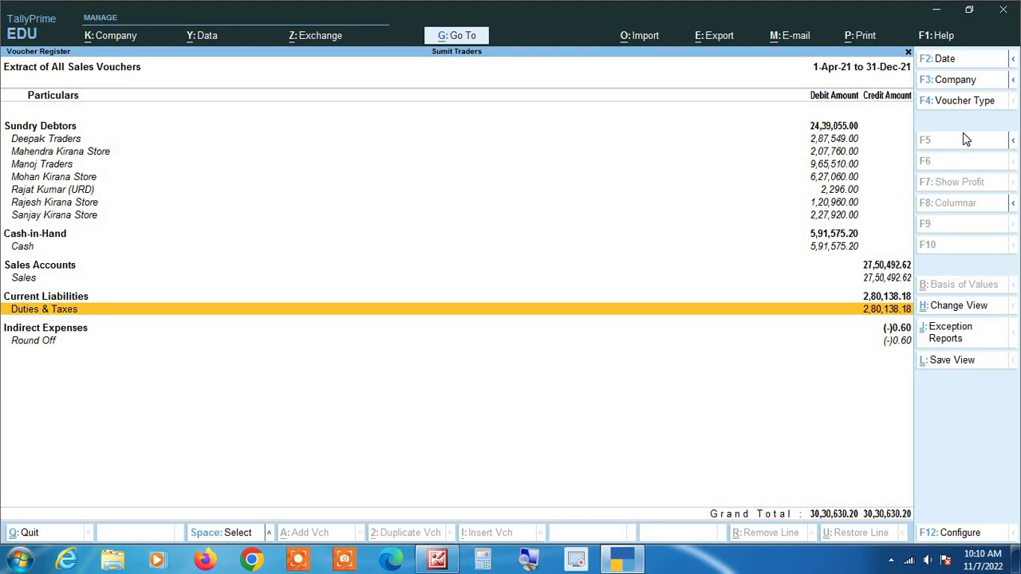
{"action": "key", "text": "shift+Return"}
{"action": "key", "text": "Down"}
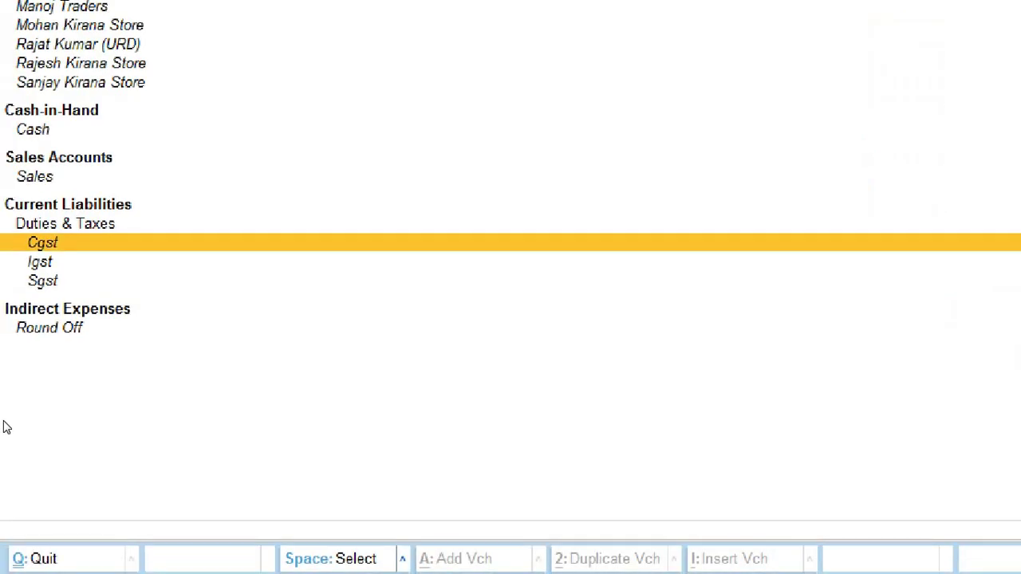
{"action": "key", "text": "Down"}
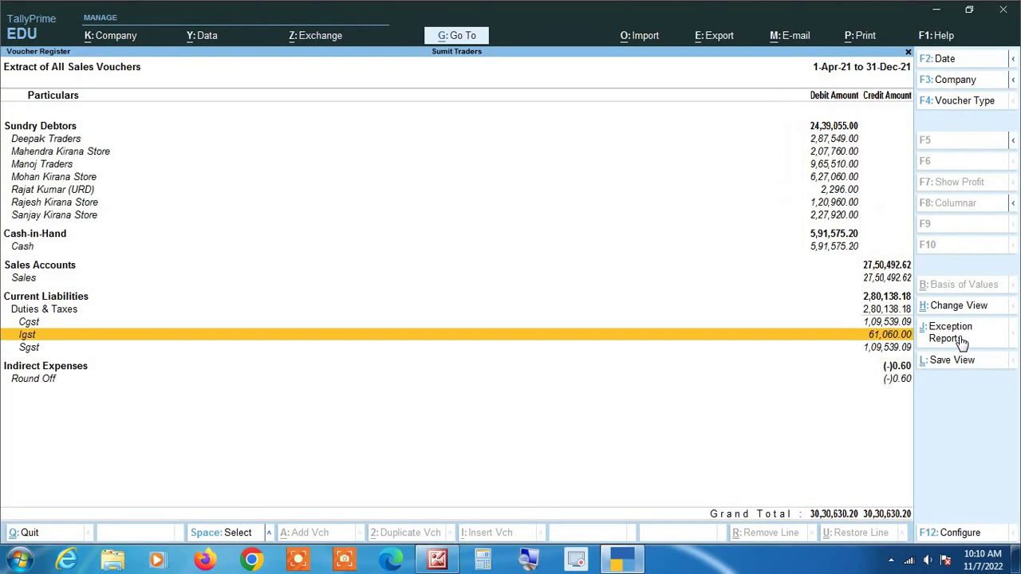
{"action": "key", "text": "Down"}
{"action": "key", "text": "Down"}
{"action": "key", "text": "Down"}
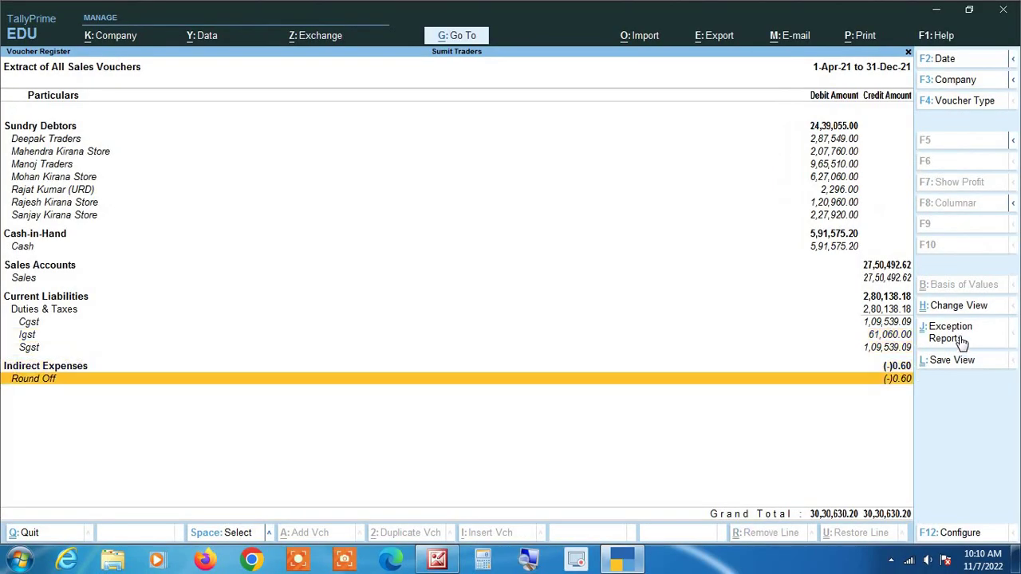
Step: Open the list of sales vouchers behind the Igst ledger under Duties & Taxes
{"action": "key", "text": "Up"}
{"action": "key", "text": "Up"}
{"action": "key", "text": "Up"}
{"action": "key", "text": "Up"}
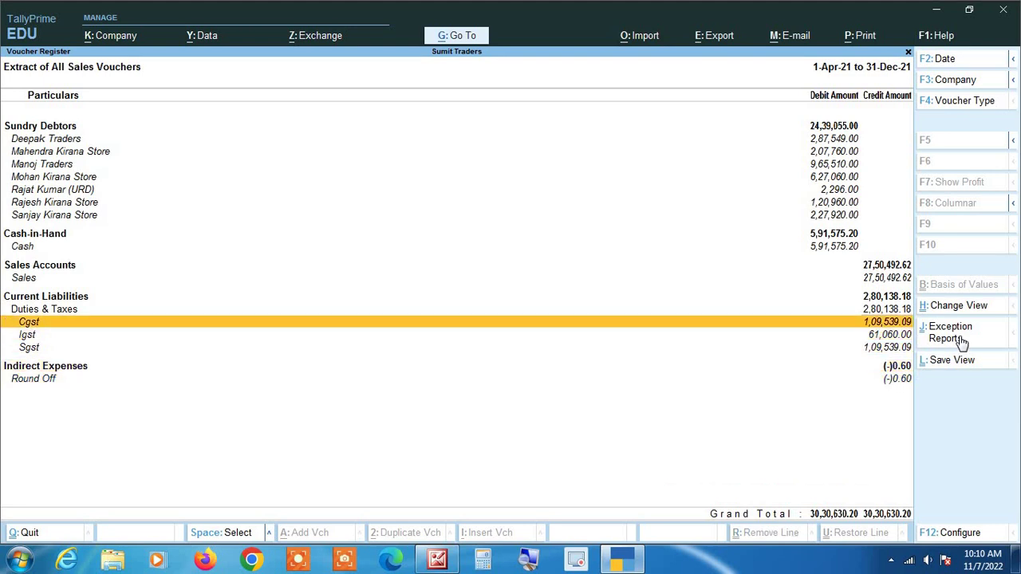
{"action": "key", "text": "Down"}
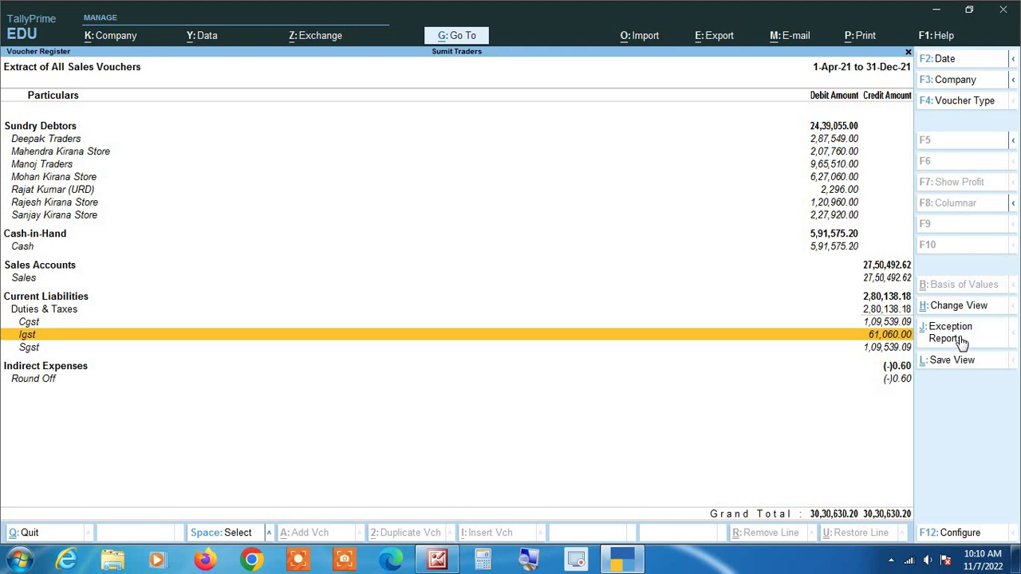
{"action": "key", "text": "Return"}
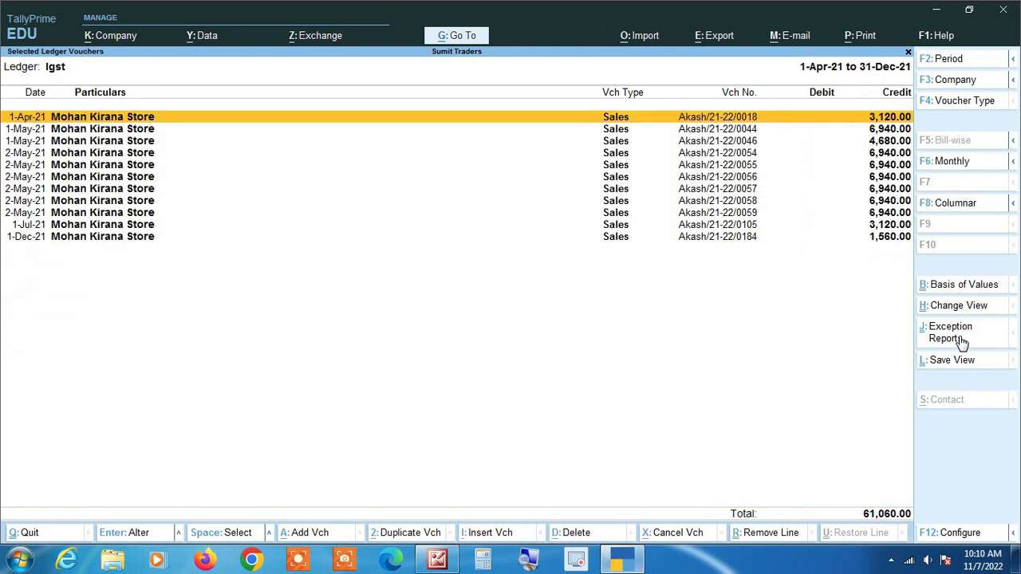
Step: Examine the parties and tax amounts in the Igst vouchers down to the last one, and return to the sales extract
{"action": "key", "text": "Down"}
{"action": "key", "text": "Down"}
{"action": "key", "text": "Down"}
{"action": "key", "text": "Down"}
{"action": "key", "text": "Down"}
{"action": "key", "text": "Down"}
{"action": "key", "text": "Down"}
{"action": "key", "text": "Down"}
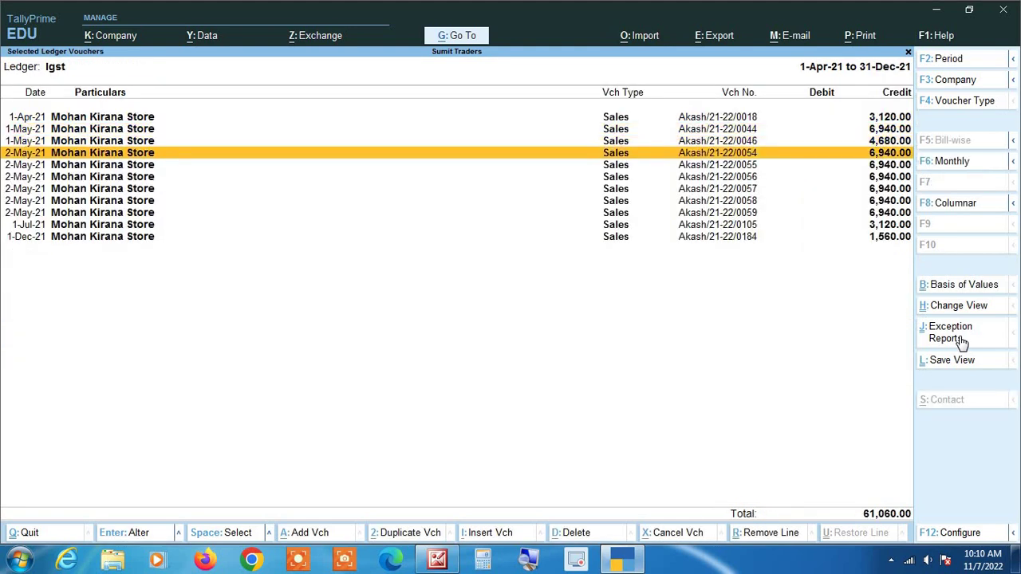
{"action": "key", "text": "Down"}
{"action": "key", "text": "Down"}
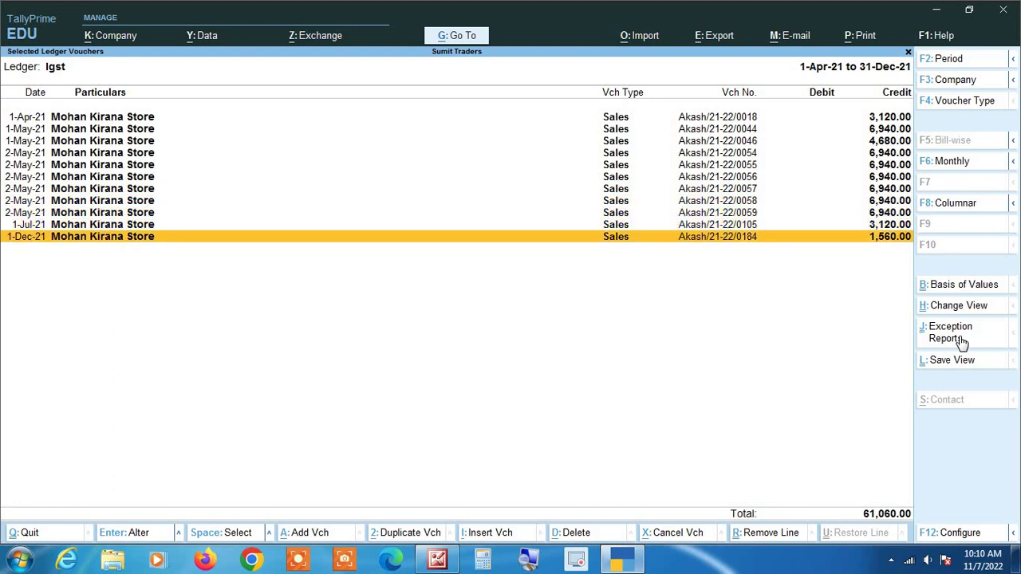
{"action": "key", "text": "Escape"}
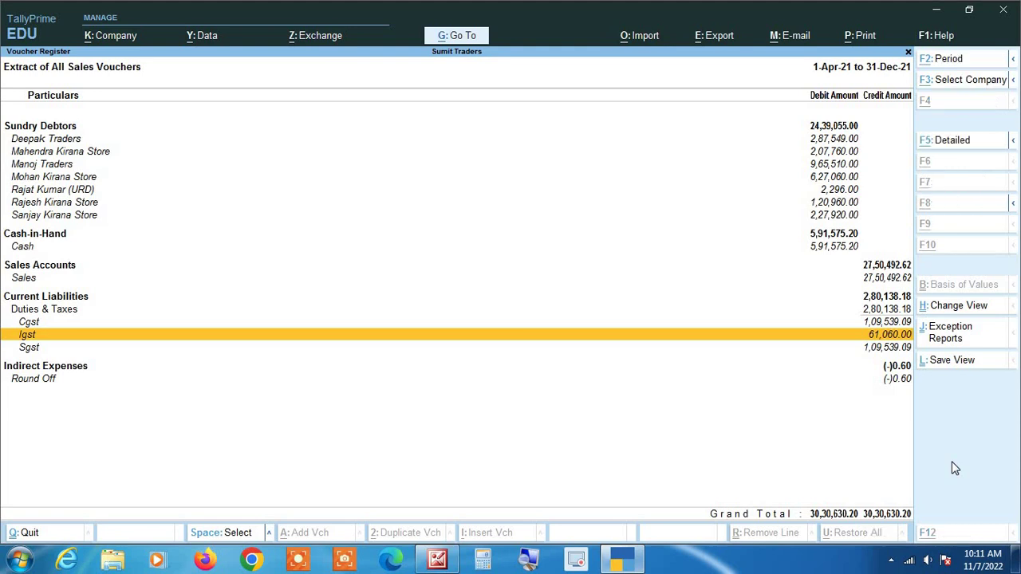
Step: Change the extract's period end date to 31-3-2022, keeping 1-4-2021 as the start date
{"action": "key", "text": "alt+F2"}
{"action": "key", "text": "Return"}
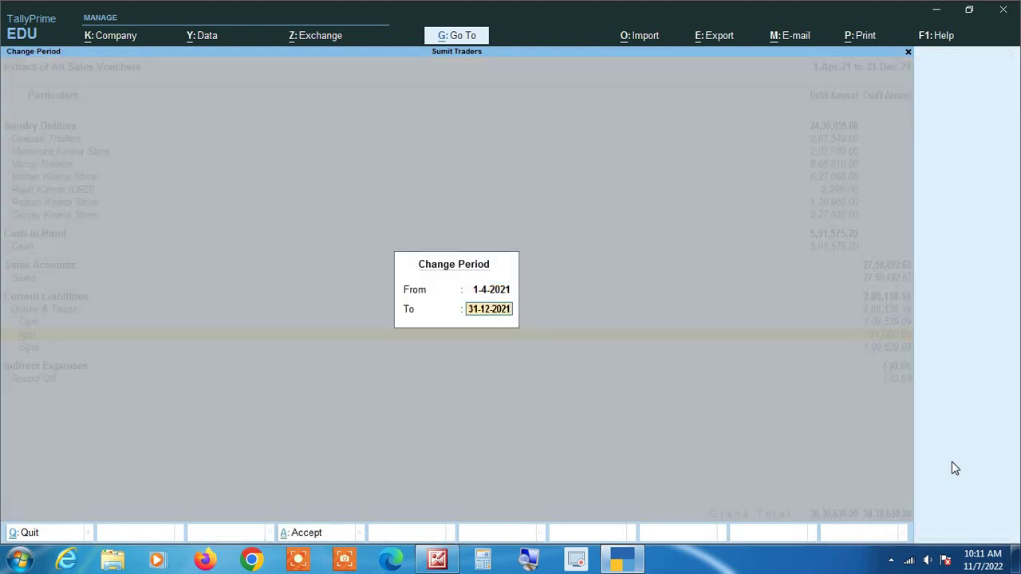
{"action": "type", "text": "31 3 2022"}
{"action": "key", "text": "Return"}
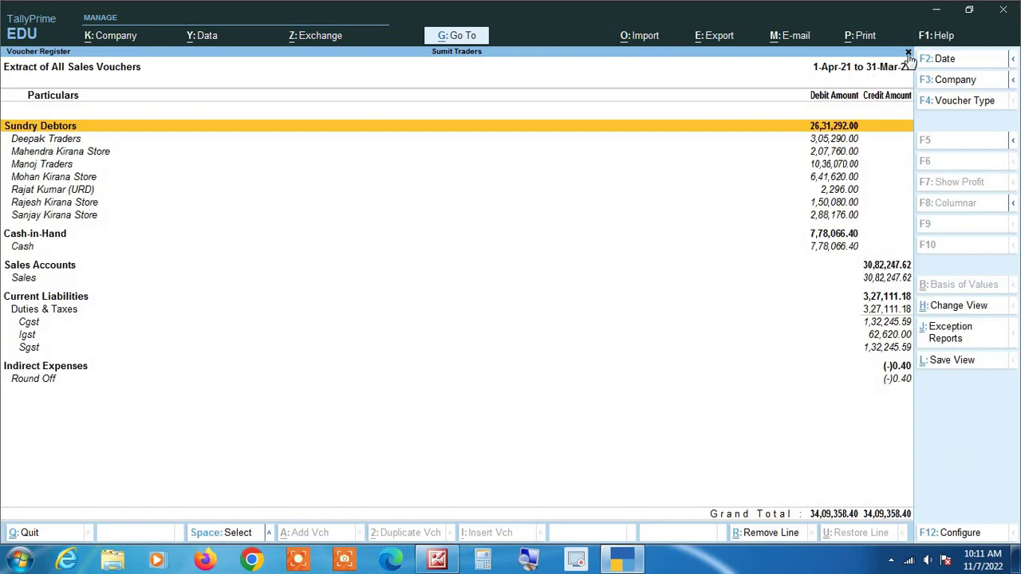
Step: Check the full-year sales amounts of the Sundry Debtors parties from Deepak Traders down to the URD party
{"action": "left_click", "coordinate": [528, 561]}
{"action": "left_click", "coordinate": [528, 561]}
{"action": "key", "text": "Down"}
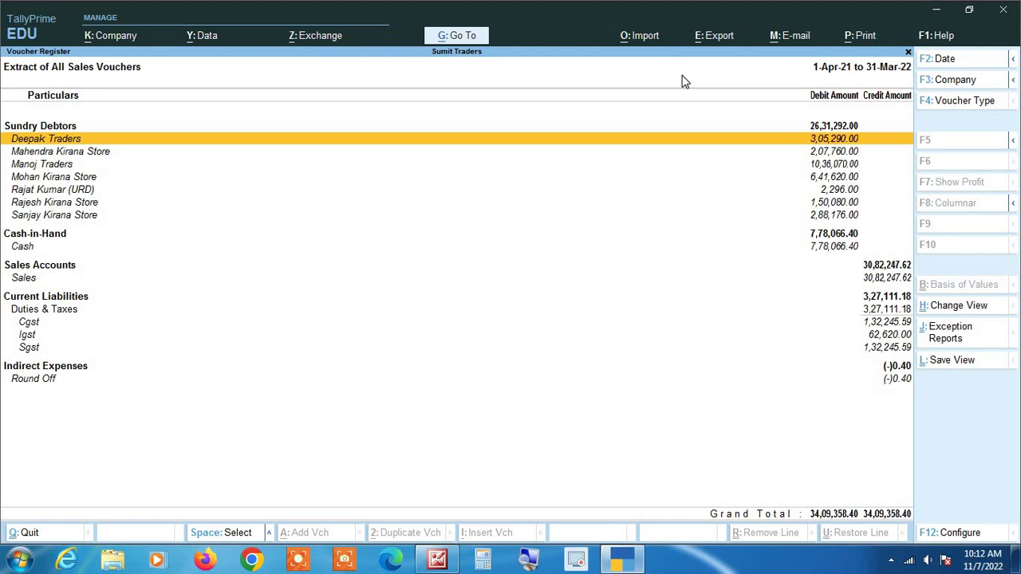
{"action": "key", "text": "Down"}
{"action": "key", "text": "Down"}
{"action": "key", "text": "Down"}
{"action": "key", "text": "Down"}
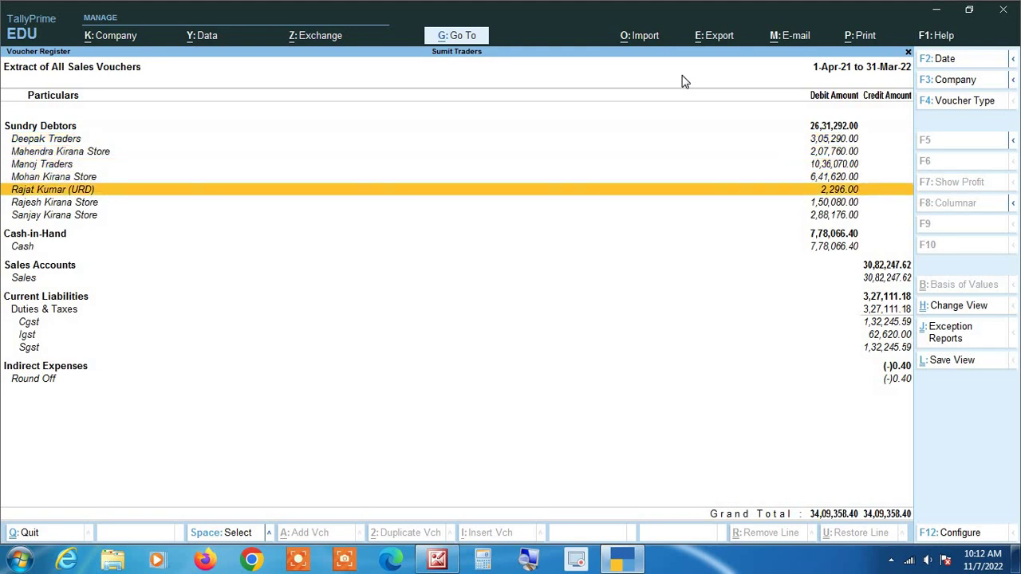
Step: Change the extract's period end date to 31-10-2021, keeping 1-4-2021 as the start date
{"action": "key", "text": "alt+F2"}
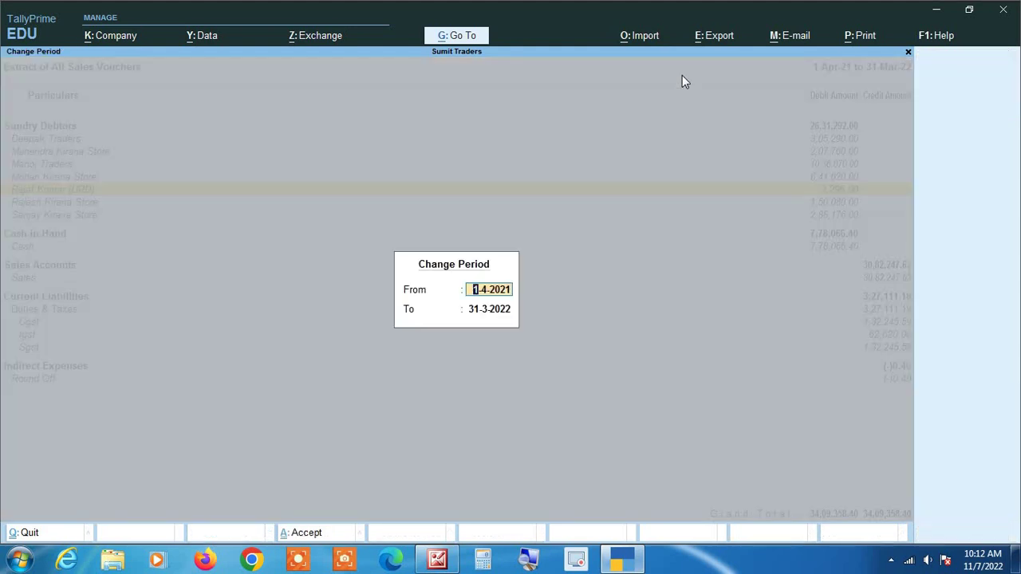
{"action": "key", "text": "Return"}
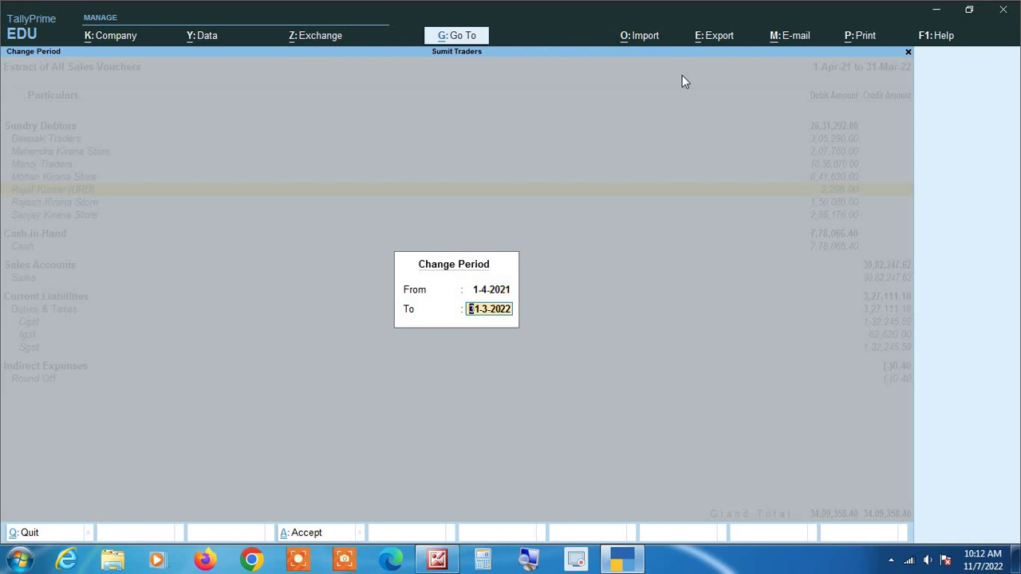
{"action": "type", "text": "31 10"}
{"action": "key", "text": "Return"}
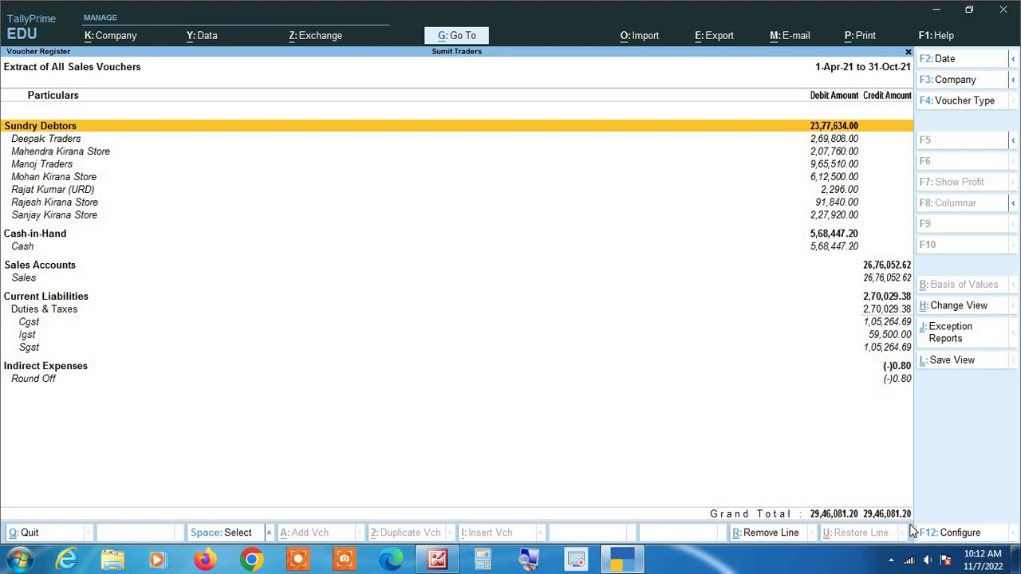
Step: Check the April to October amounts for each Sundry Debtors party, the Cash ledger and the Sales ledger
{"action": "key", "text": "Down"}
{"action": "key", "text": "Down"}
{"action": "key", "text": "Down"}
{"action": "key", "text": "Down"}
{"action": "key", "text": "Down"}
{"action": "key", "text": "Down"}
{"action": "key", "text": "Down"}
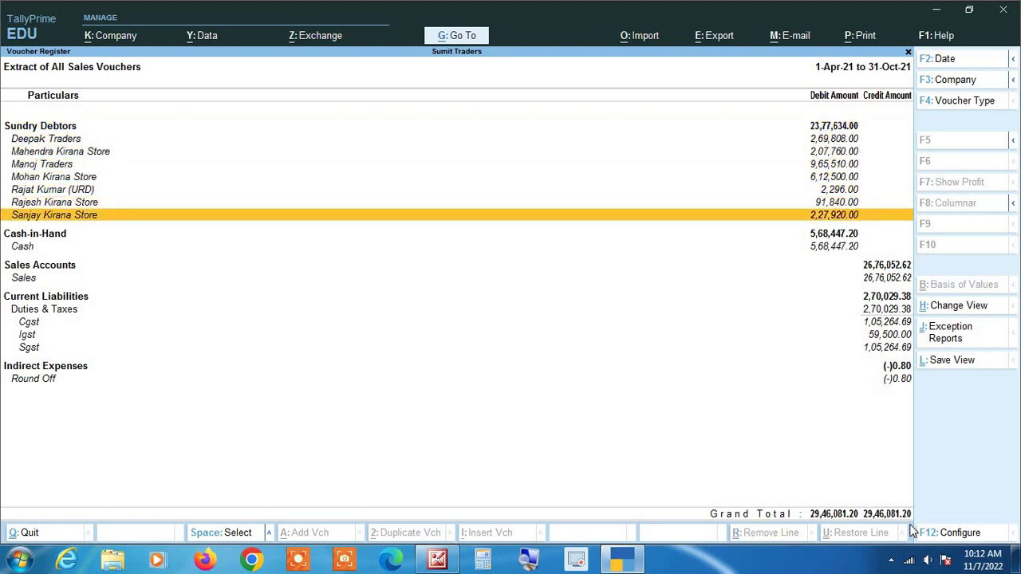
{"action": "key", "text": "Down"}
{"action": "key", "text": "Down"}
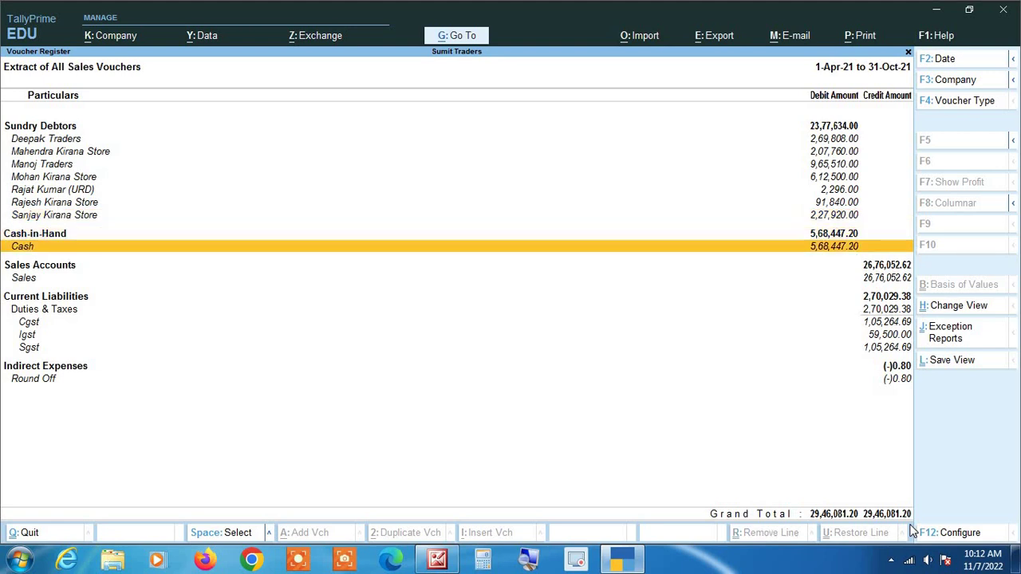
{"action": "key", "text": "Down"}
{"action": "key", "text": "Down"}
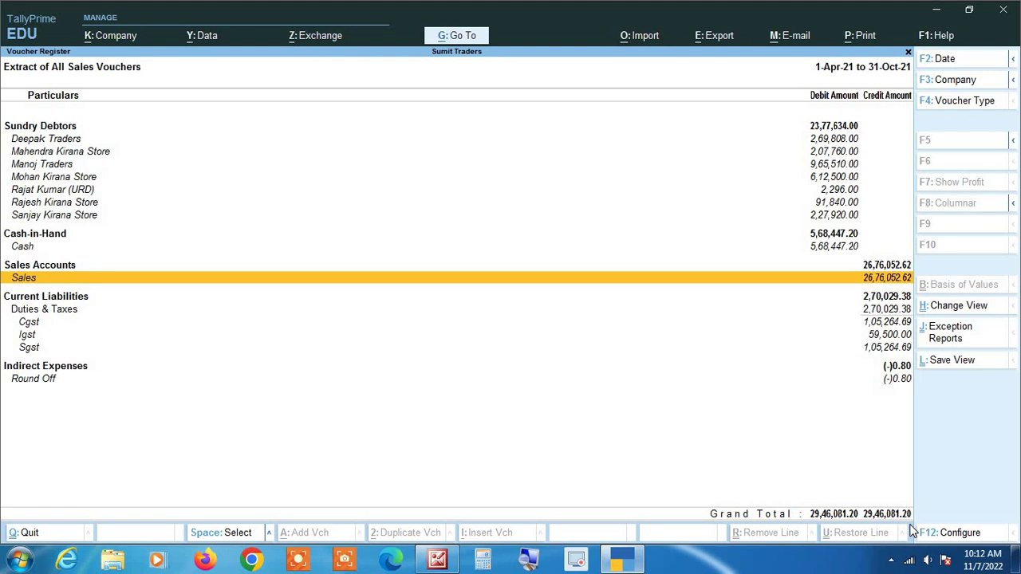
Step: Check the April to October Cgst, Igst and Sgst amounts and the Round Off amount under Indirect Expenses
{"action": "key", "text": "Down"}
{"action": "key", "text": "Down"}
{"action": "key", "text": "Down"}
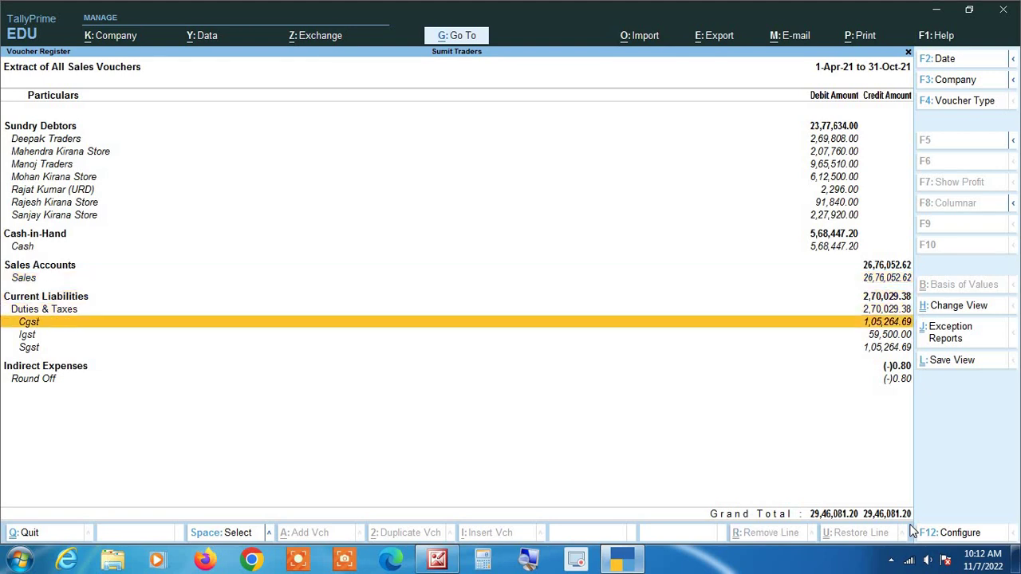
{"action": "key", "text": "Down"}
{"action": "key", "text": "Down"}
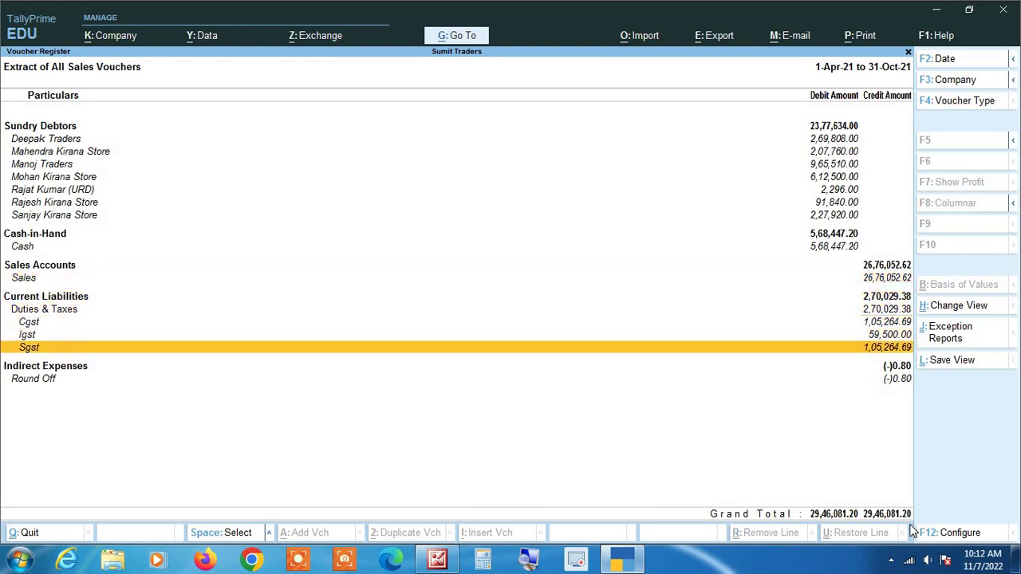
{"action": "key", "text": "Up"}
{"action": "key", "text": "Up"}
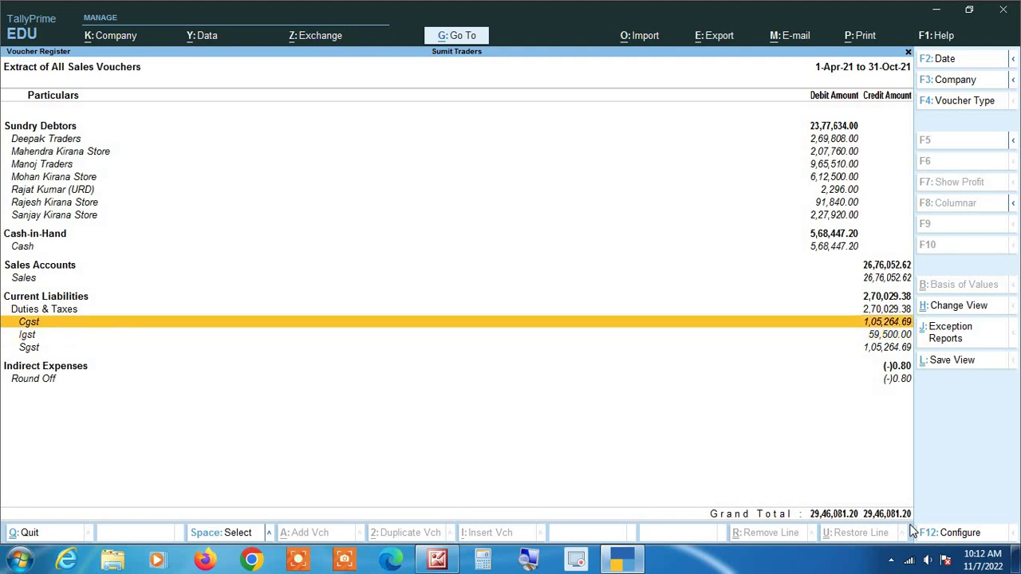
{"action": "key", "text": "Down"}
{"action": "key", "text": "Down"}
{"action": "key", "text": "Down"}
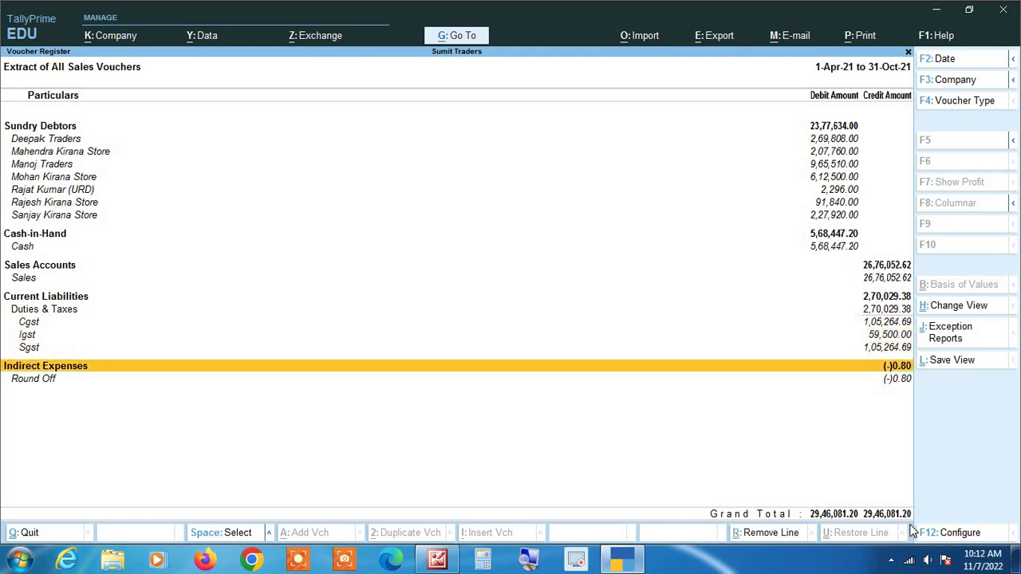
{"action": "key", "text": "Down"}
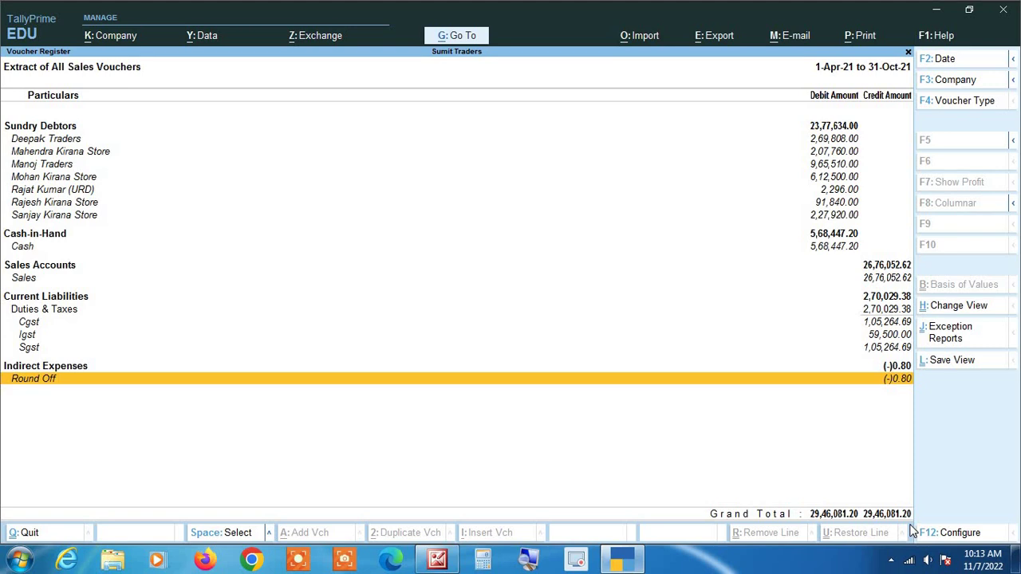
Step: Open the list of Deepak Traders' sales vouchers behind its April to October amount in the extract
{"action": "key", "text": "Up"}
{"action": "key", "text": "Up"}
{"action": "key", "text": "Up"}
{"action": "key", "text": "Up"}
{"action": "key", "text": "Up"}
{"action": "key", "text": "Up"}
{"action": "key", "text": "Up"}
{"action": "key", "text": "Up"}
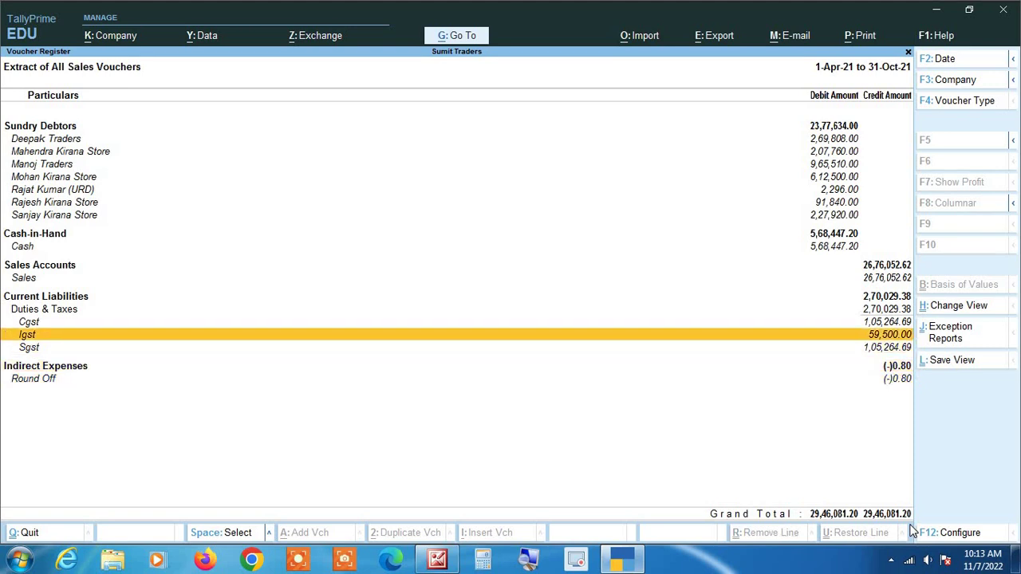
{"action": "key", "text": "Up"}
{"action": "key", "text": "Up"}
{"action": "key", "text": "Up"}
{"action": "key", "text": "Up"}
{"action": "key", "text": "Up"}
{"action": "key", "text": "Up"}
{"action": "key", "text": "Up"}
{"action": "key", "text": "Up"}
{"action": "key", "text": "Up"}
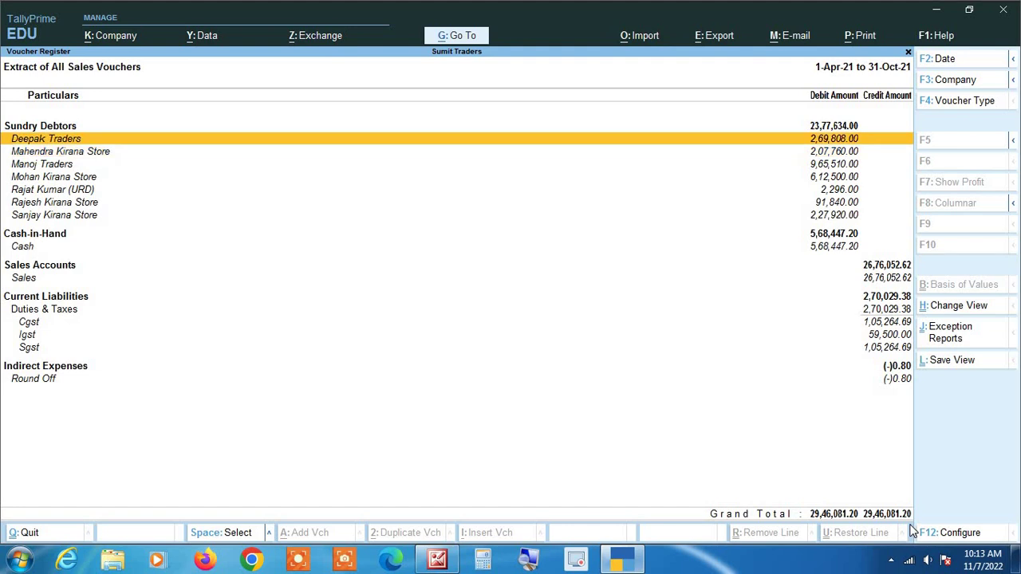
{"action": "key", "text": "Return"}
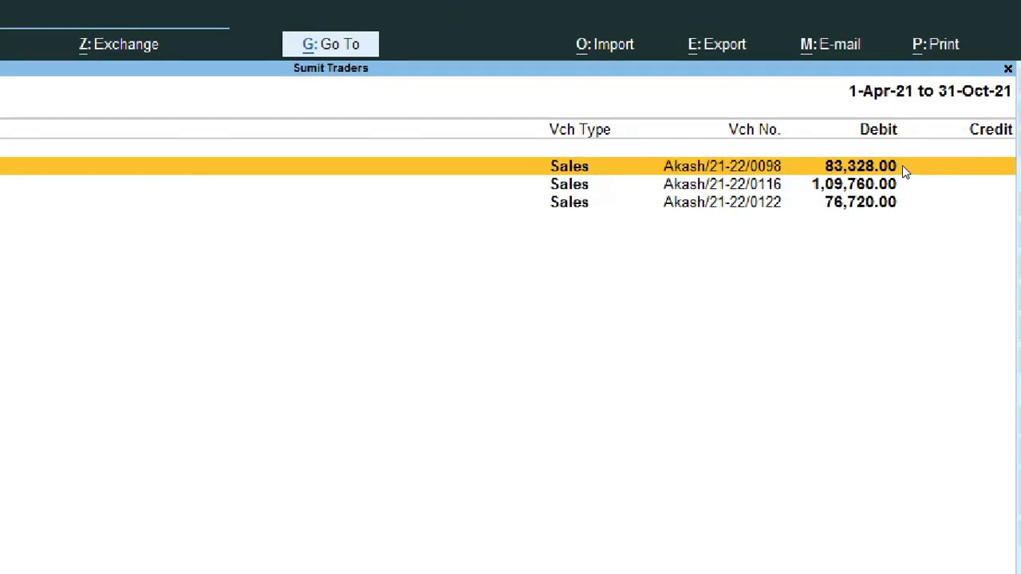
Step: Examine the items and taxes in Deepak Traders' 1-Jul-21 sales voucher, then quit it without saving changes
{"action": "key", "text": "Return"}
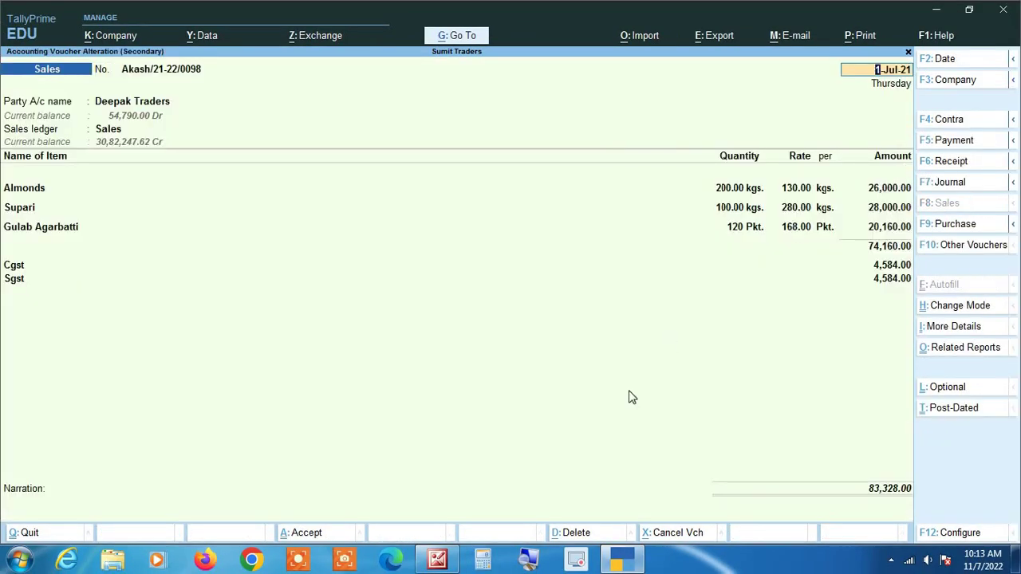
{"action": "left_click", "coordinate": [528, 560]}
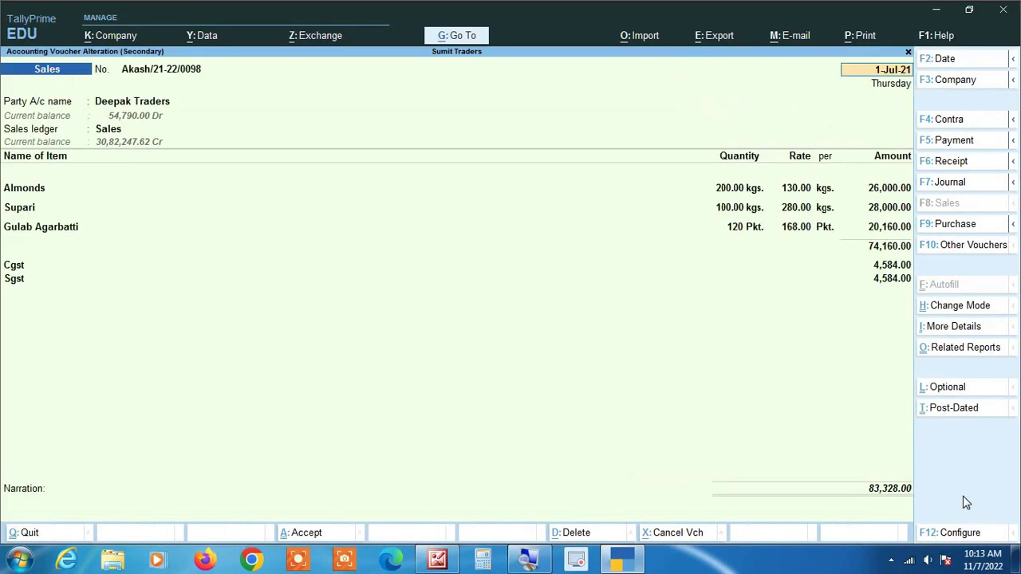
{"action": "key", "text": "Escape"}
{"action": "key", "text": "y"}
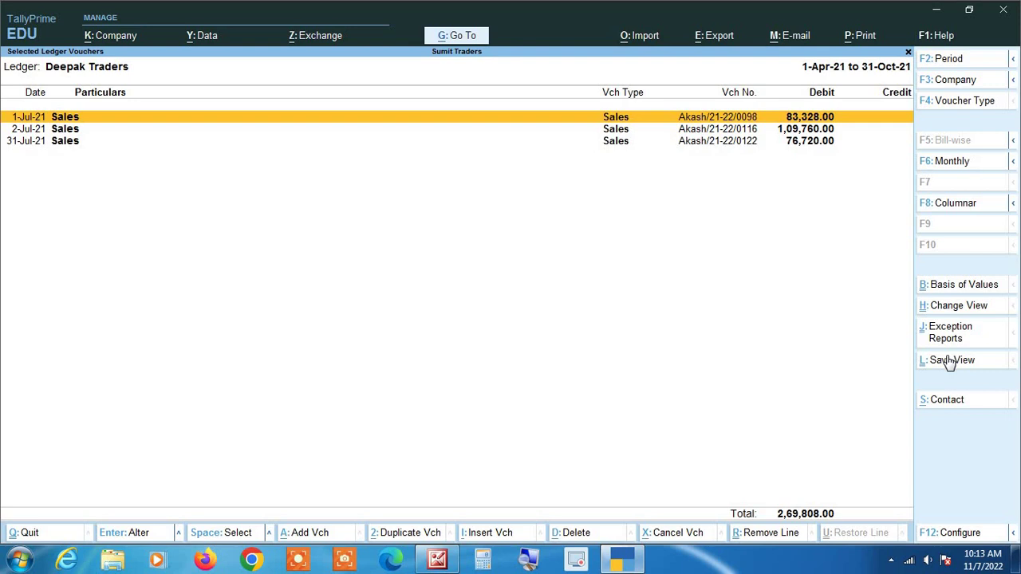
Step: Return to the sales extract and check the Sundry Debtors amounts from Deepak Traders down to Sanjay Kirana Store
{"action": "key", "text": "Escape"}
{"action": "key", "text": "Down"}
{"action": "key", "text": "Down"}
{"action": "key", "text": "Down"}
{"action": "key", "text": "Down"}
{"action": "key", "text": "Down"}
{"action": "key", "text": "Down"}
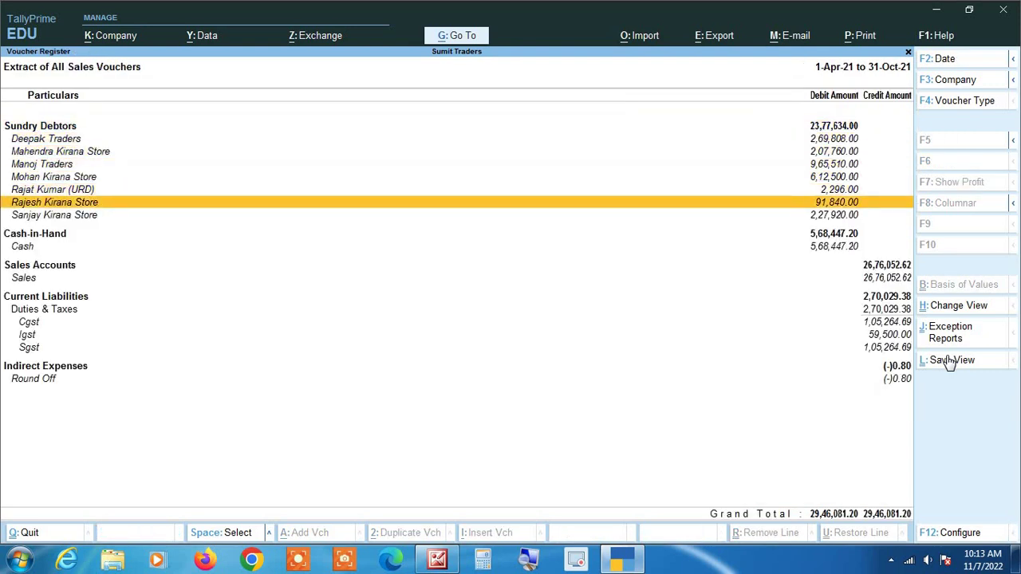
{"action": "key", "text": "Down"}
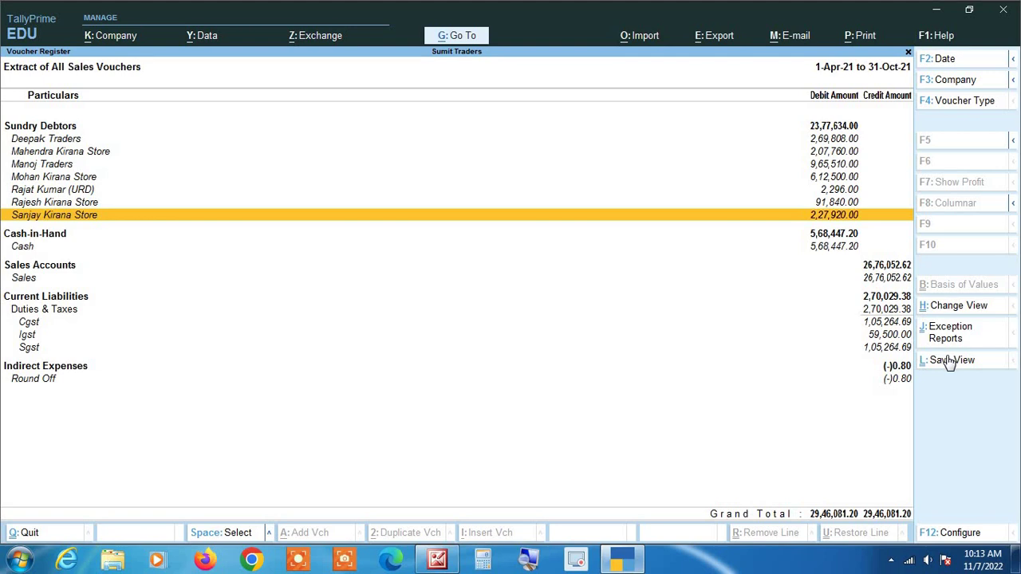
Step: Close the extract and the Sales Register, going back to the Display More Reports list
{"action": "key", "text": "Escape"}
{"action": "key", "text": "Escape"}
{"action": "key", "text": "Escape"}
{"action": "key", "text": "Escape"}
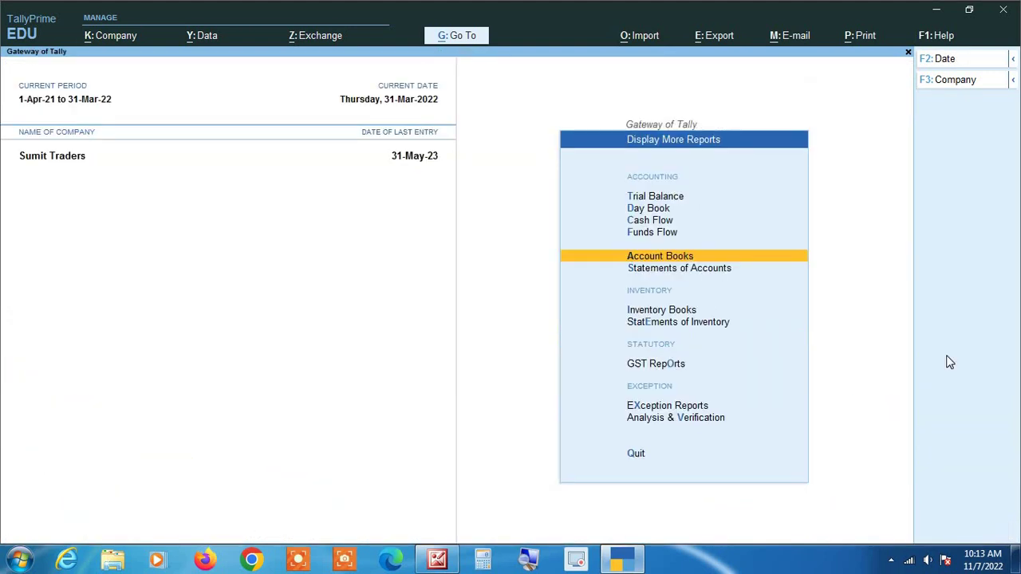